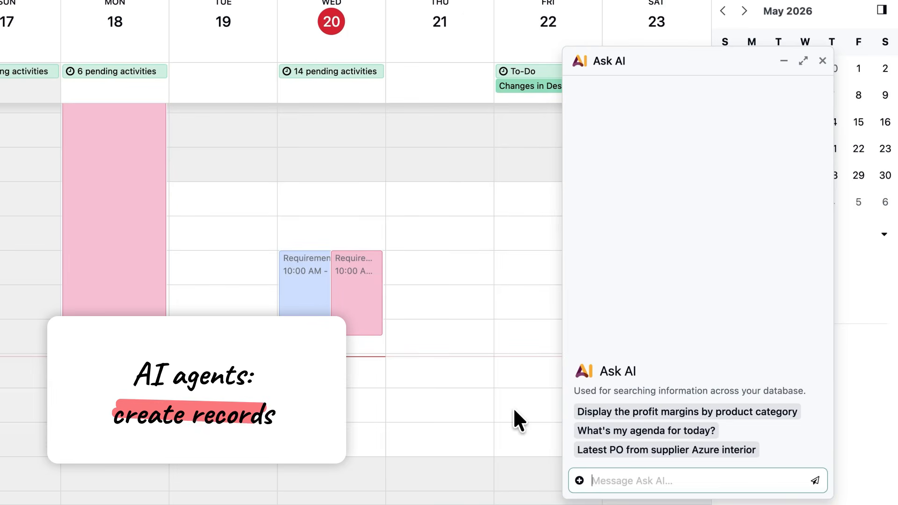
- Have Ask AI create a meeting with the contact and sales team tomorrow at 2 PM about the renewal contract, reserving a meeting room, and approve it
{"action": "type", "text": "Create a meeting with Marc Demo tomorrow at 2 PM to discuss the renewal contract. Add the sales team and reserve a meeting room."}
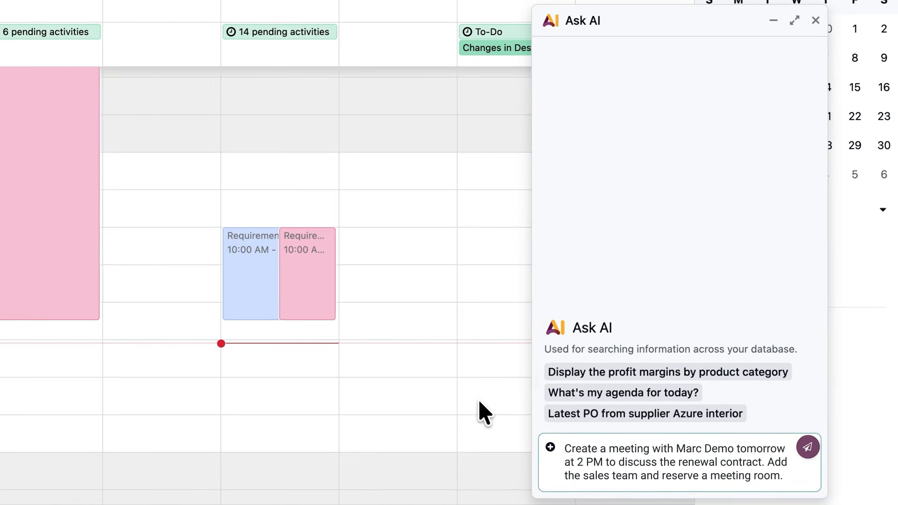
{"action": "key", "text": "Return"}
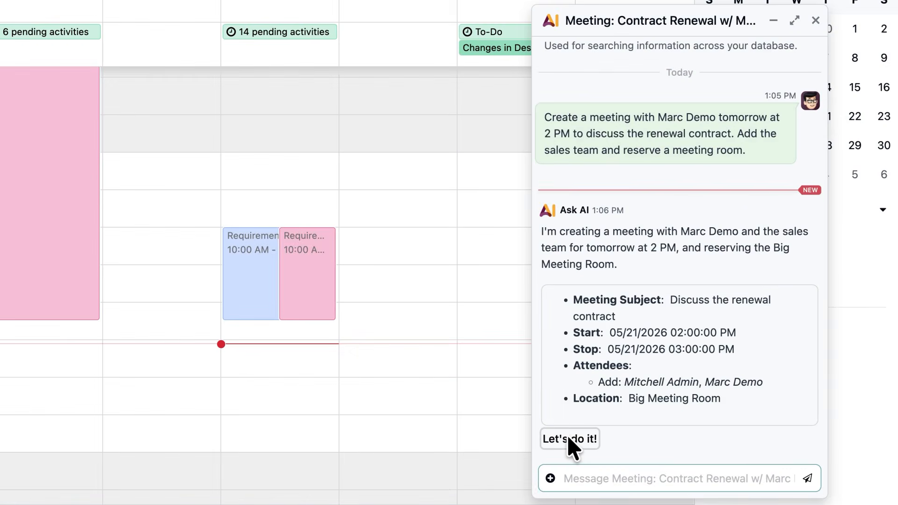
{"action": "left_click", "coordinate": [566, 435]}
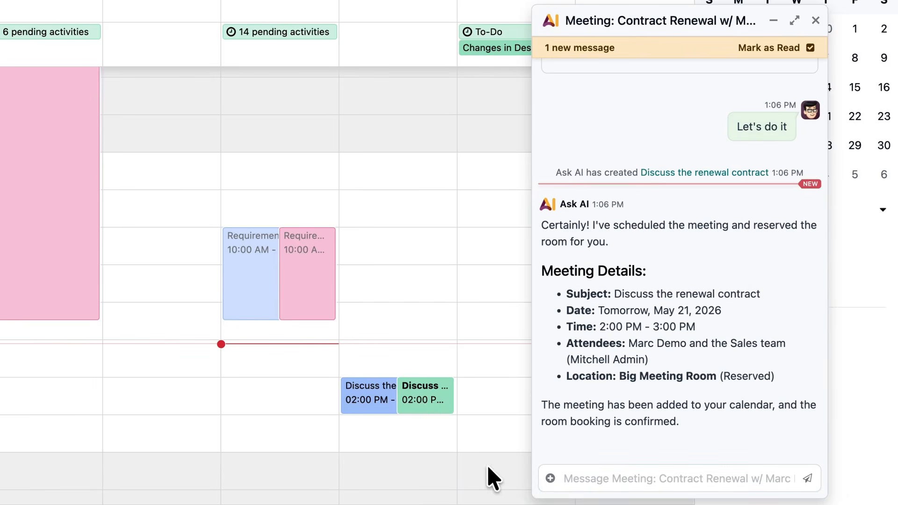
{"action": "left_click", "coordinate": [426, 395]}
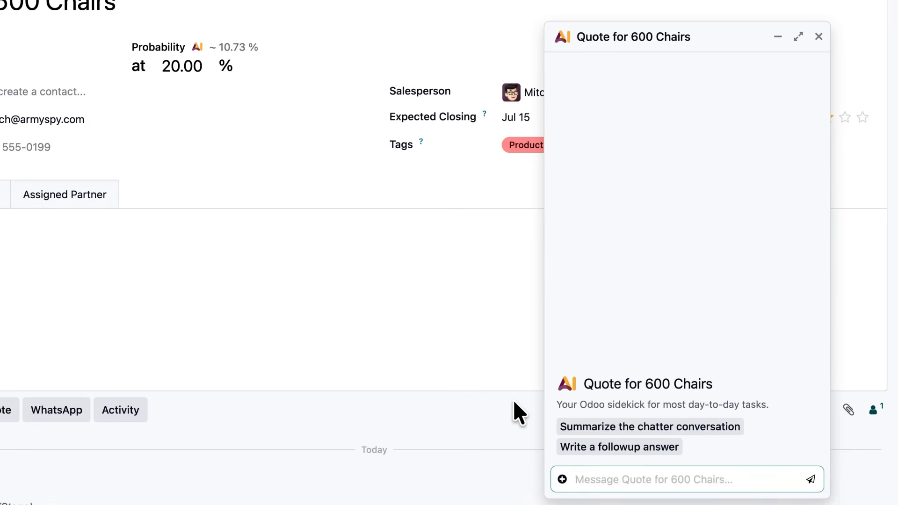
- Have the AI raise the opportunity's expected revenue to 45,000, move it to Proposal and note the faster delivery request, and approve the update
{"action": "type", "text": "Increase the expected revenue to 45,000, move this to Proposal, and add a note about the client requesting a faster delivery timeline."}
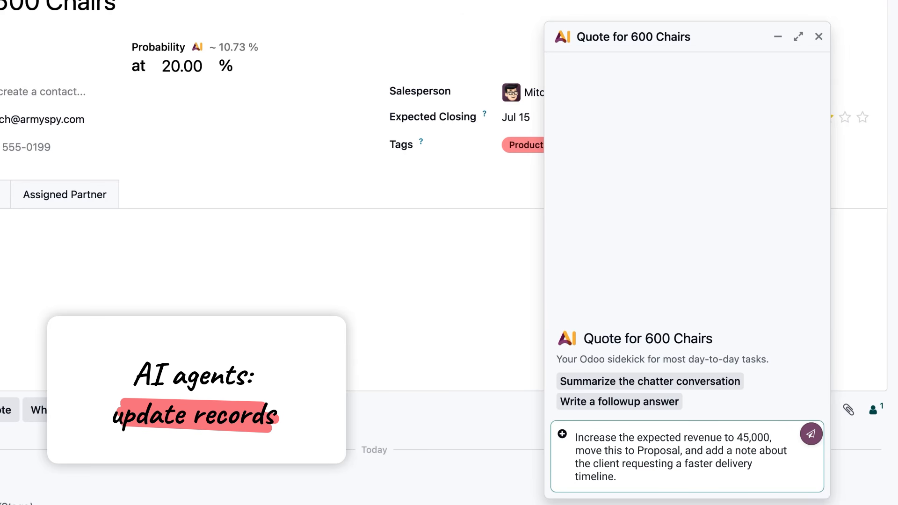
{"action": "key", "text": "Return"}
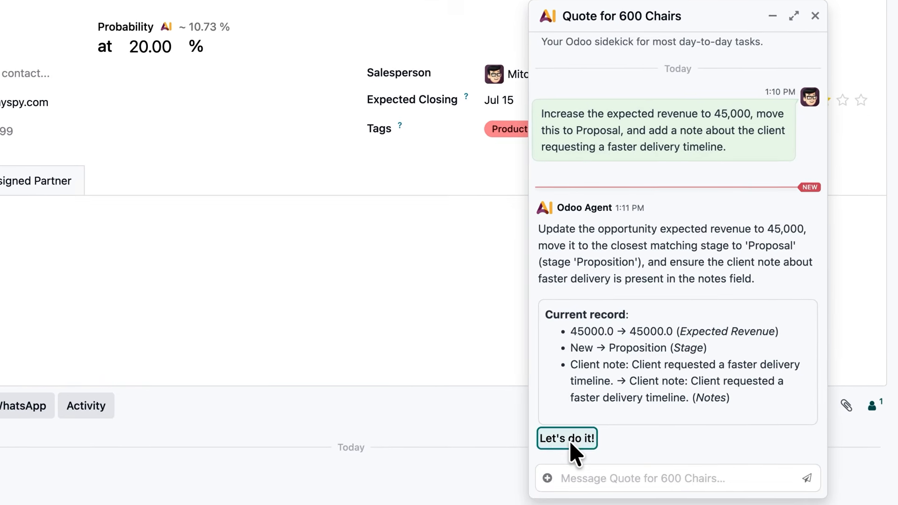
{"action": "left_click", "coordinate": [572, 439]}
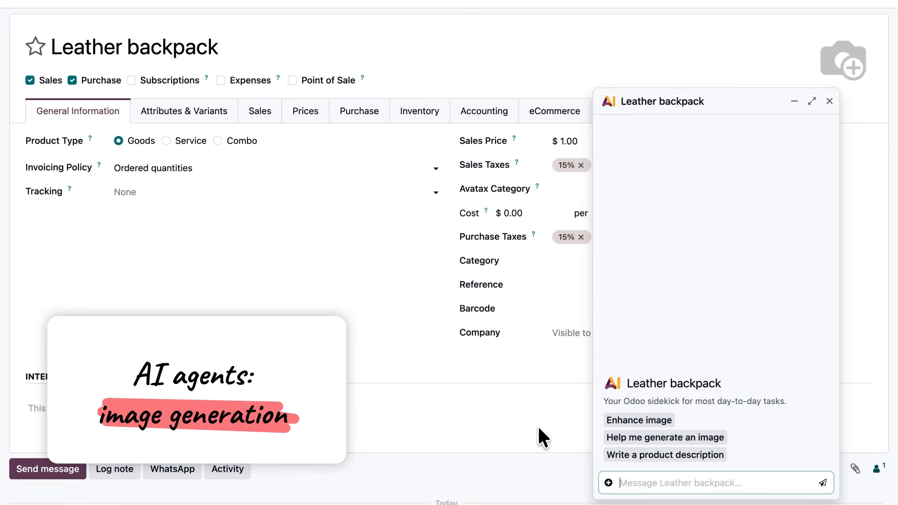
- Have the AI generate a premium lifestyle photo of the leather backpack on a wooden table in natural light and set it as the main photo
{"action": "type", "text": "Create a premium lifestyle photo of the product leather backpack on a wooden table in natural l"}
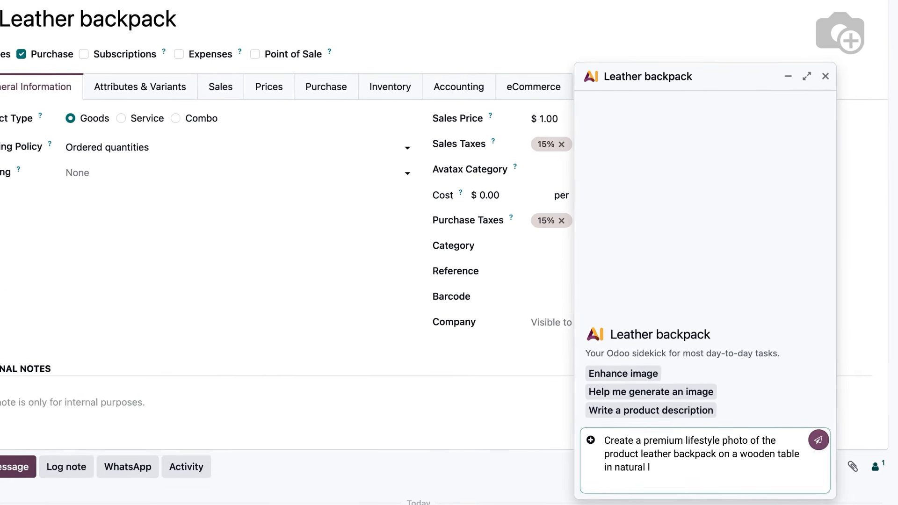
{"action": "type", "text": "ight. Add it as my product's main image."}
{"action": "key", "text": "Return"}
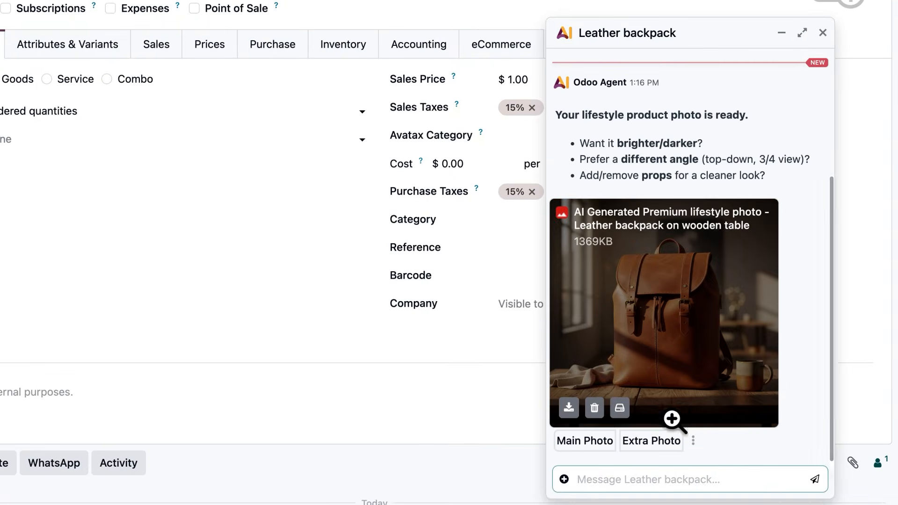
{"action": "left_click", "coordinate": [598, 442]}
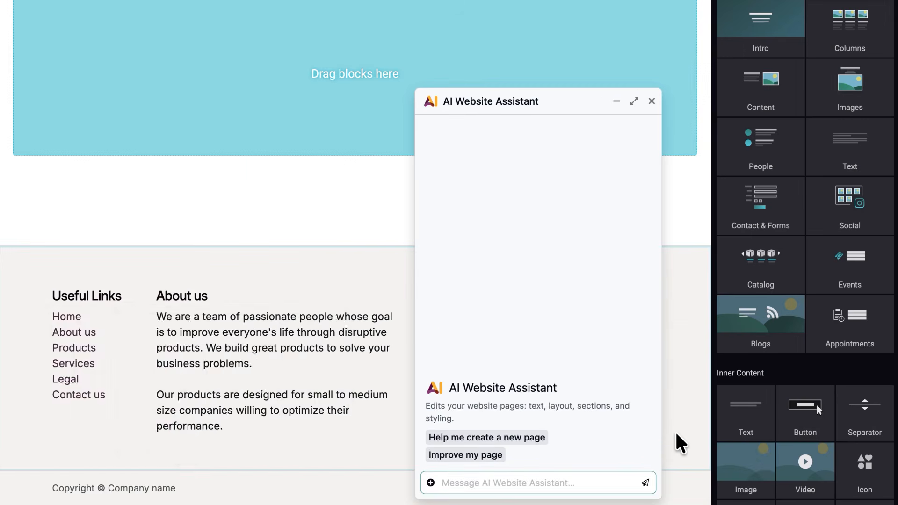
- Ask the AI Website Assistant for a modern, luxurious office furniture landing page using catalog products, with the newest arrivals featured
{"action": "type", "text": "Create a landing page for my office furnitu"}
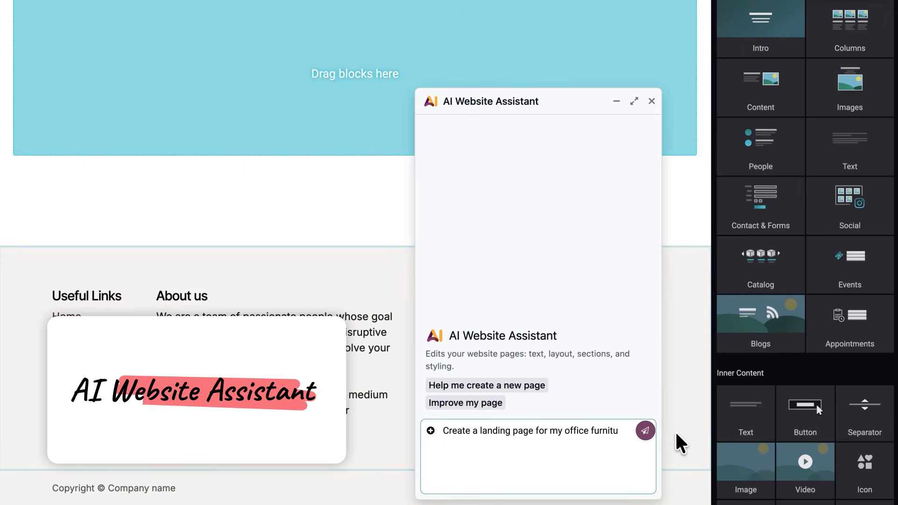
{"action": "type", "text": "re homepage. Use products from my catalog. For the featured products, use the newest arrivals. The look and feel should be modern and luxurious, with warm neutral colors."}
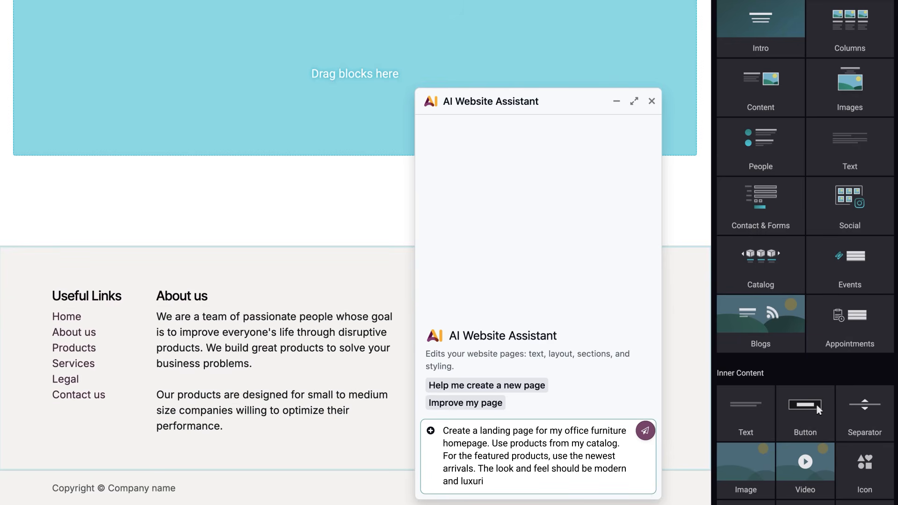
{"action": "key", "text": "Return"}
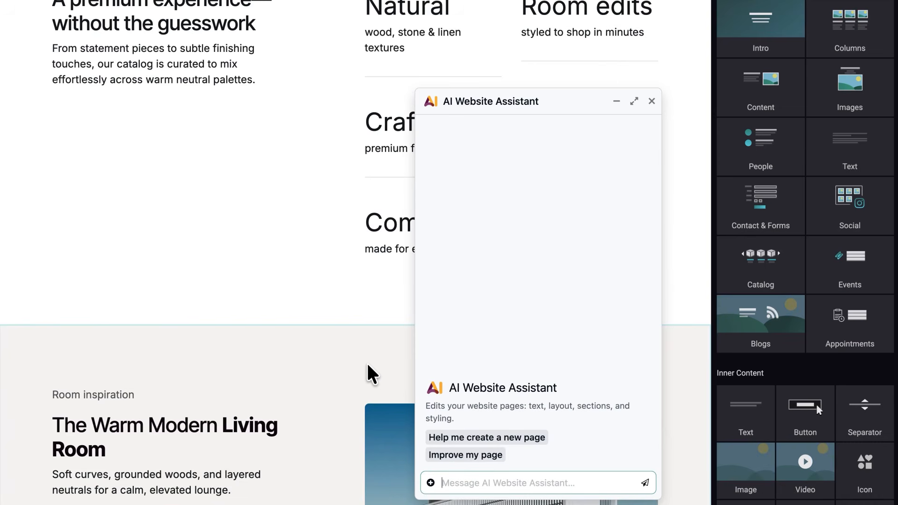
- Have the AI Website Assistant build an interactive product selector from the prepared prompt, and test its Open Office and Executive Office options
{"action": "key", "text": "ctrl+v"}
{"action": "key", "text": "Return"}
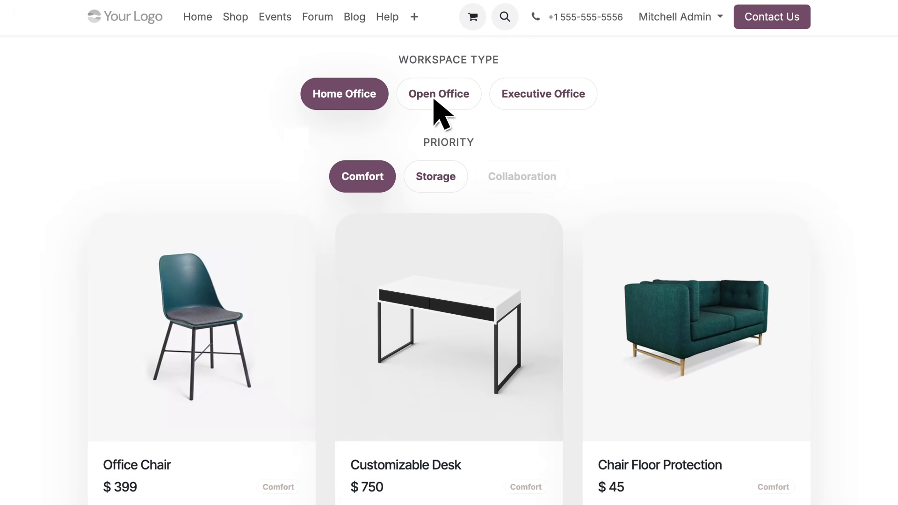
{"action": "left_click", "coordinate": [434, 98]}
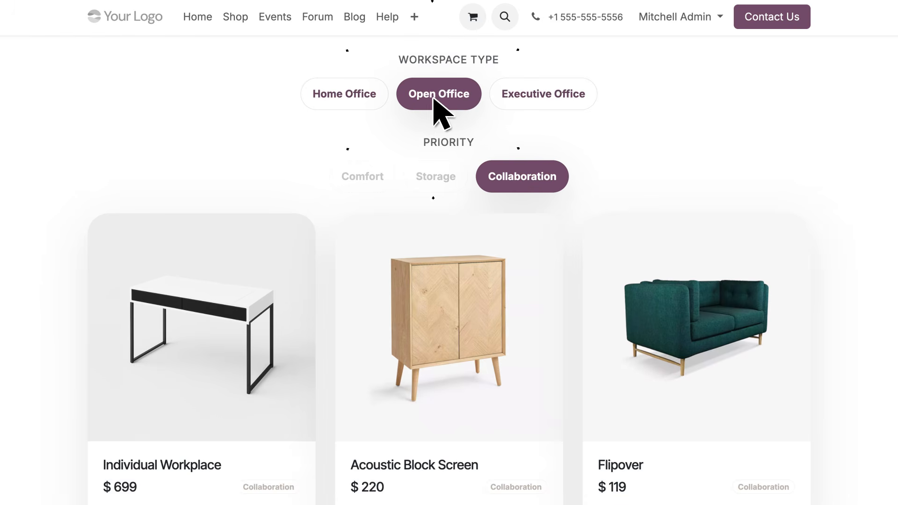
{"action": "left_click", "coordinate": [554, 94]}
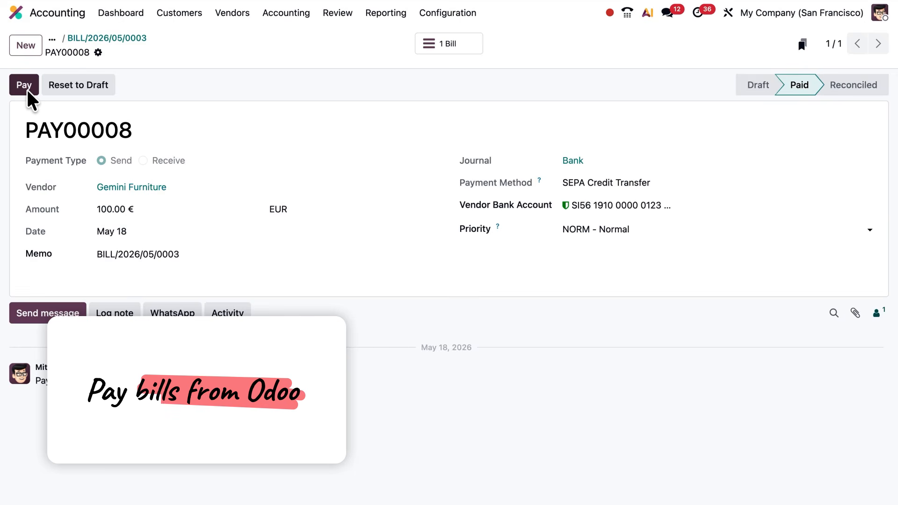
- Start paying vendor payment PAY00008 directly and choose to connect to the bank
{"action": "left_click", "coordinate": [27, 90]}
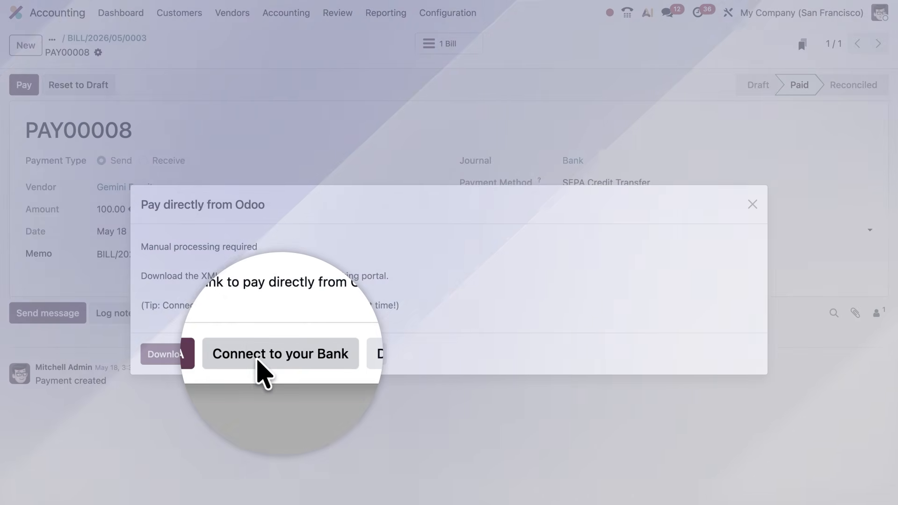
{"action": "left_click", "coordinate": [264, 356]}
{"action": "scroll", "coordinate": [414, 189], "scroll_direction": "down", "scroll_amount": 10}
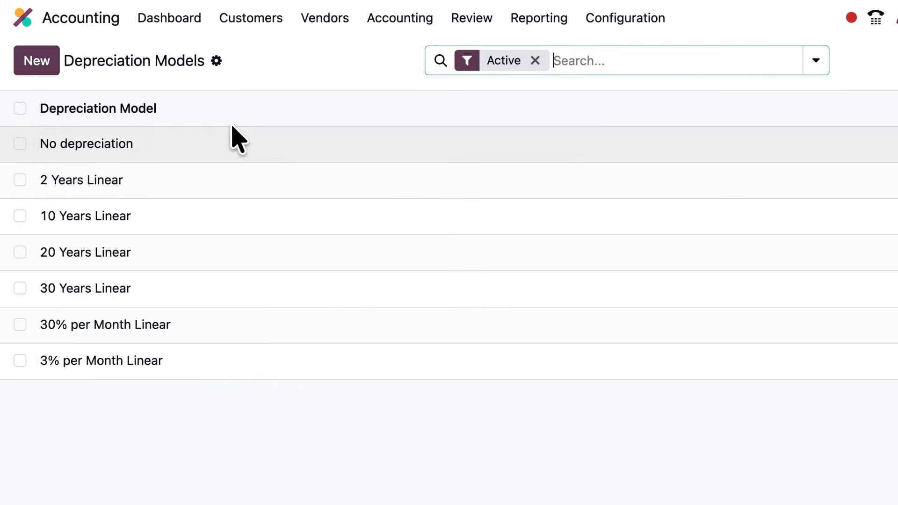
- Open the 2 Years Linear depreciation model and set its duration to 2.2 years
{"action": "left_click", "coordinate": [189, 197]}
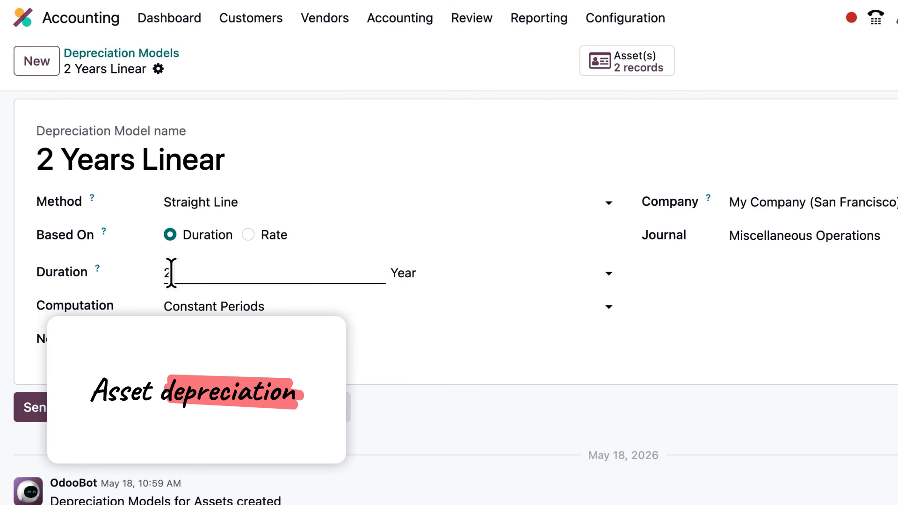
{"action": "type", "text": "2"}
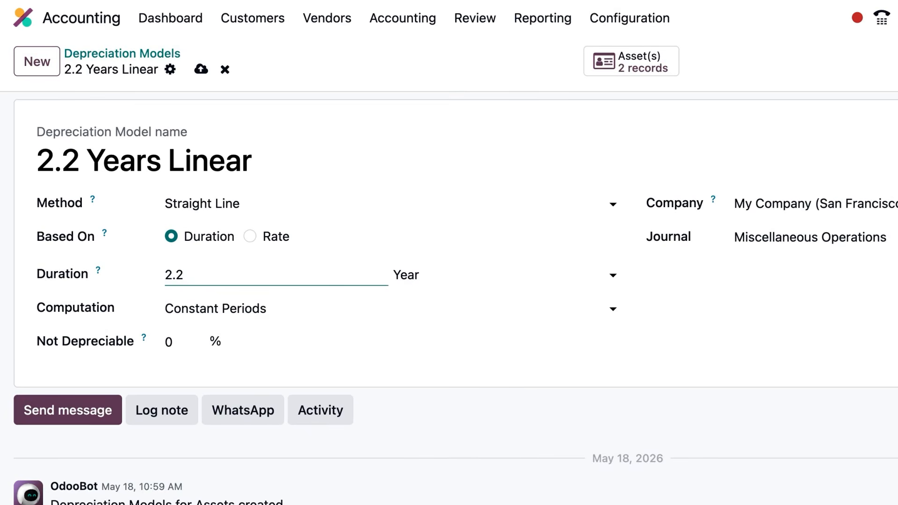
- Base the depreciation model on a rate of 3% per month
{"action": "left_click", "coordinate": [249, 235]}
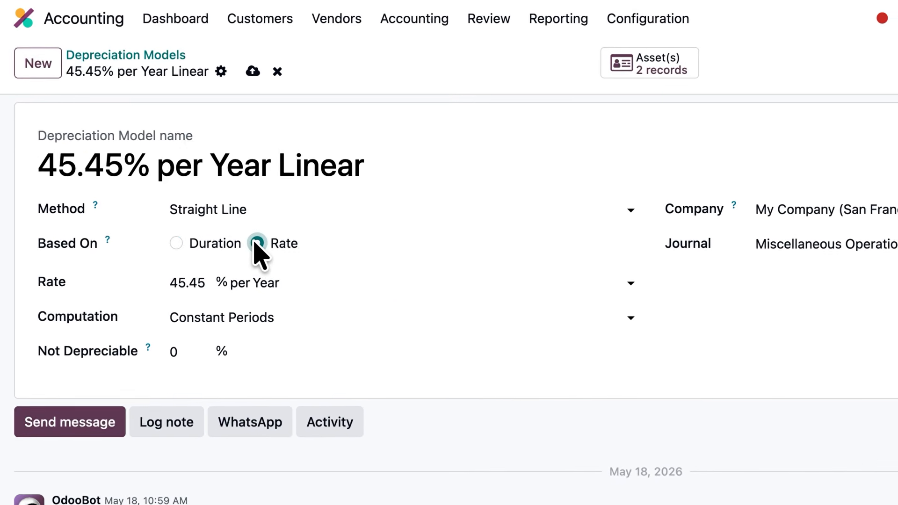
{"action": "double_click", "coordinate": [193, 279]}
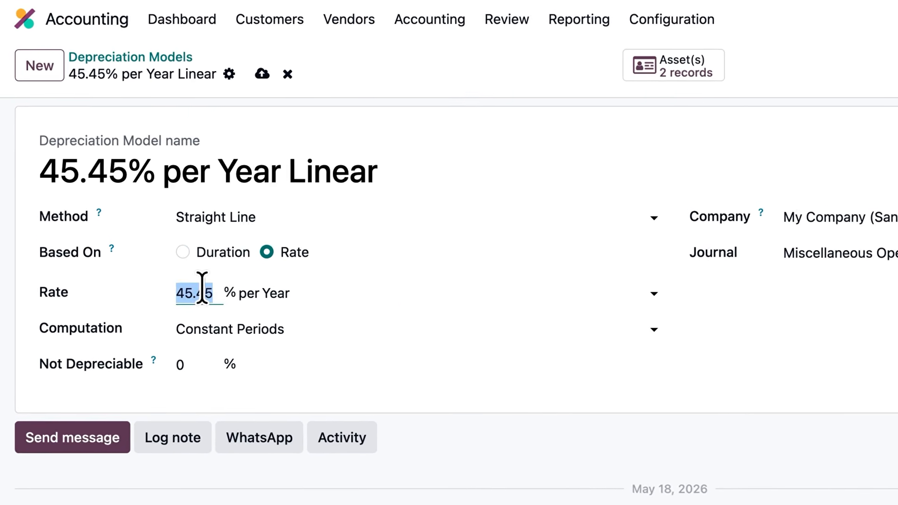
{"action": "type", "text": "3"}
{"action": "left_click", "coordinate": [304, 300]}
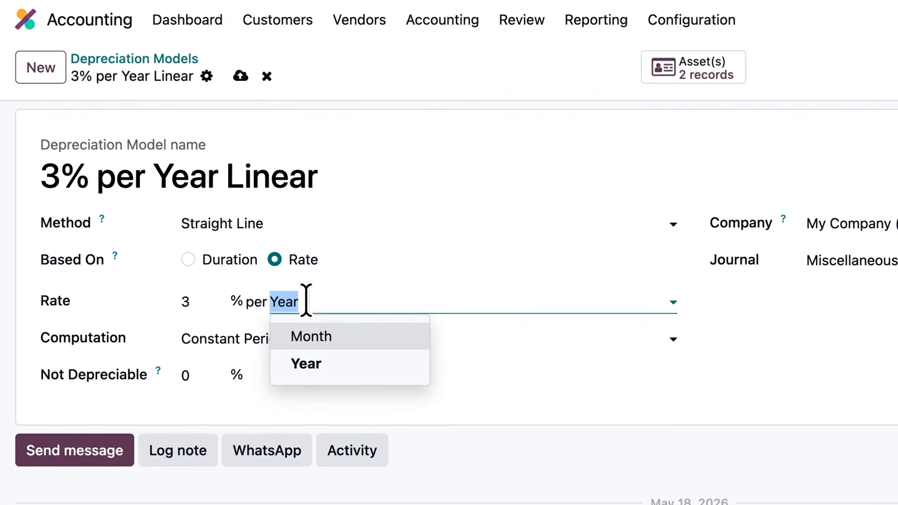
{"action": "left_click", "coordinate": [334, 332]}
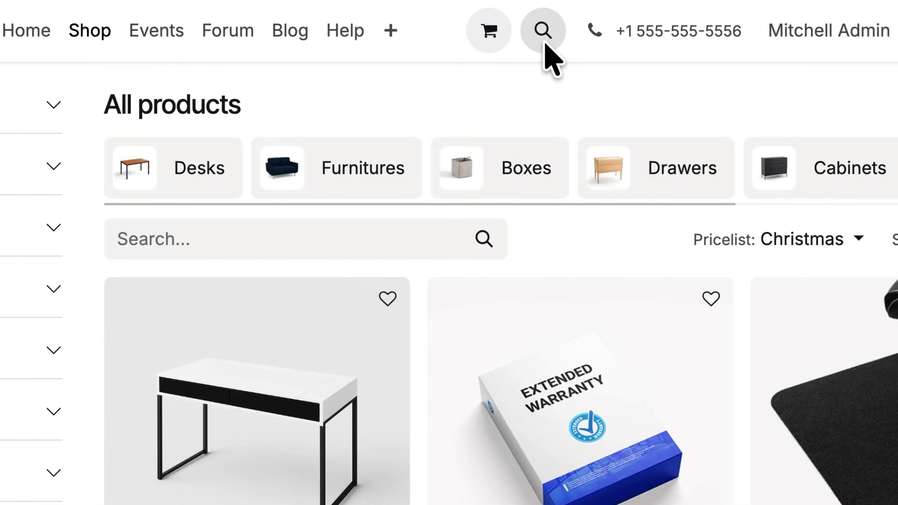
- Search the online shop for "ofice" and view the full results page
{"action": "left_click", "coordinate": [538, 38]}
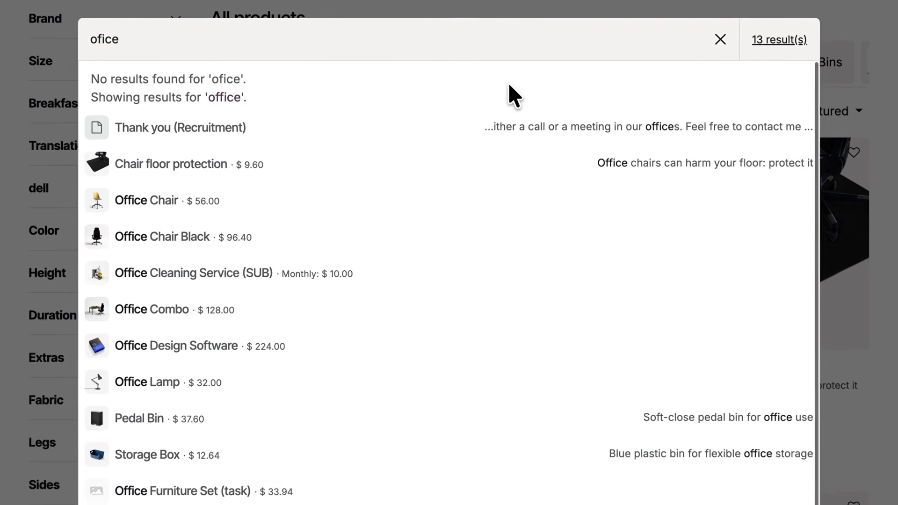
{"action": "left_click", "coordinate": [806, 41]}
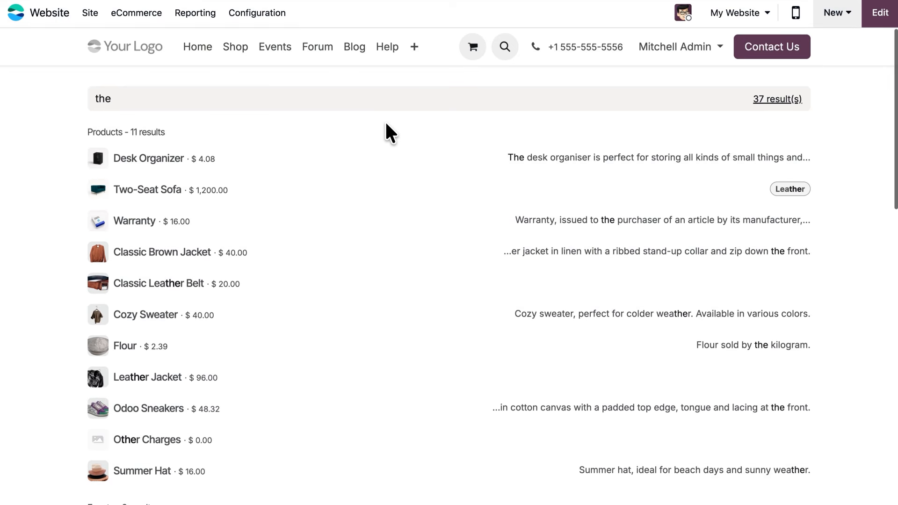
{"action": "scroll", "coordinate": [385, 119], "scroll_direction": "down", "scroll_amount": 8}
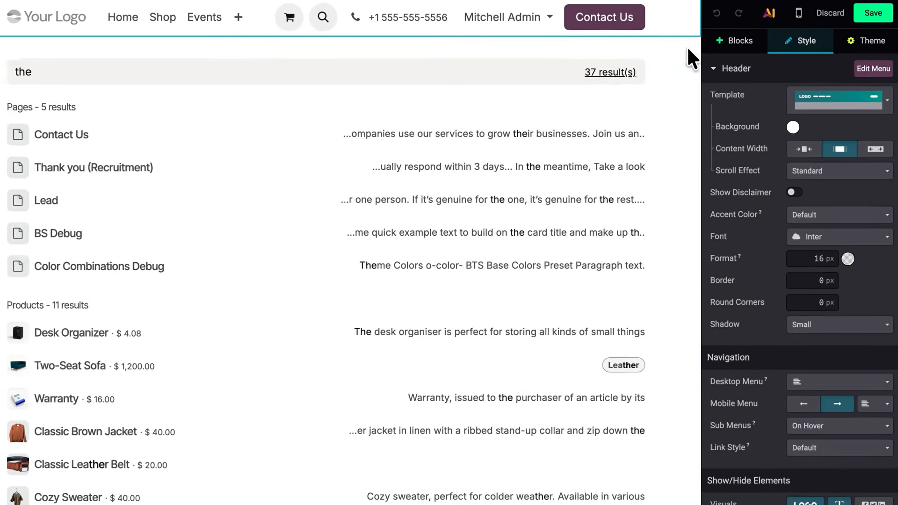
- Enable the header disclaimer and change its text to "Holiday Sale Ends Tonight!"
{"action": "left_click", "coordinate": [784, 208]}
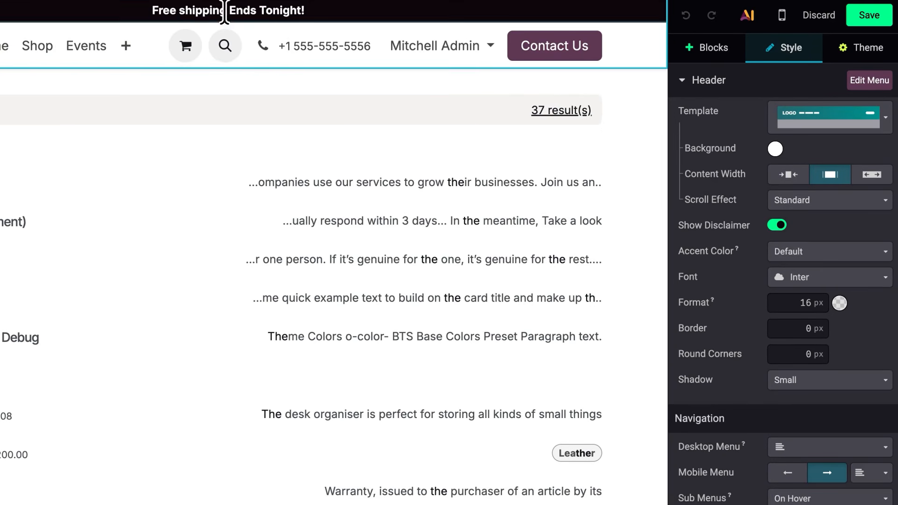
{"action": "left_click_drag", "start_coordinate": [276, 10], "coordinate": [163, 9]}
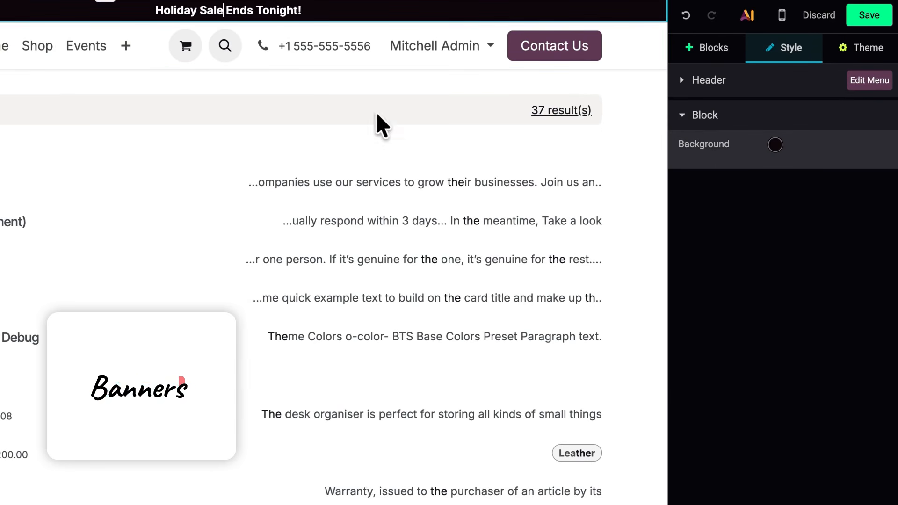
- Apply the dark purple theme preset to the disclaimer banner's background
{"action": "left_click", "coordinate": [775, 145]}
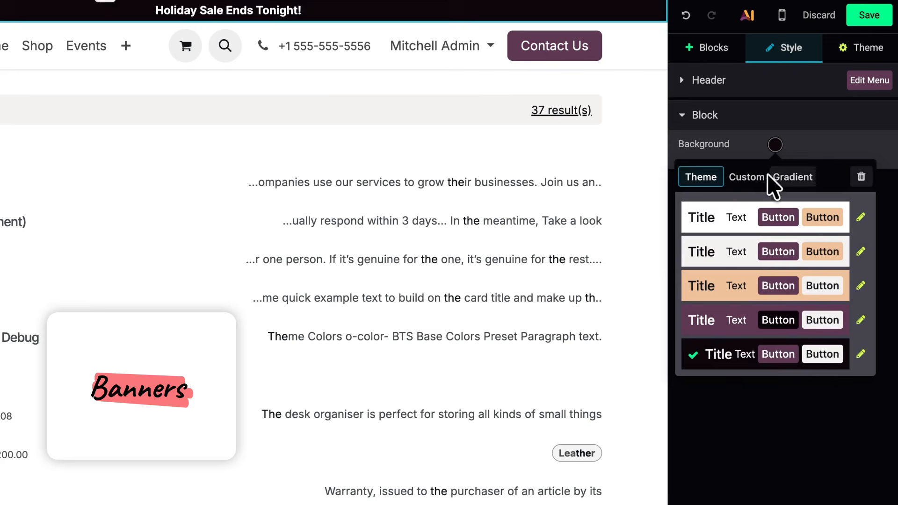
{"action": "left_click", "coordinate": [733, 319]}
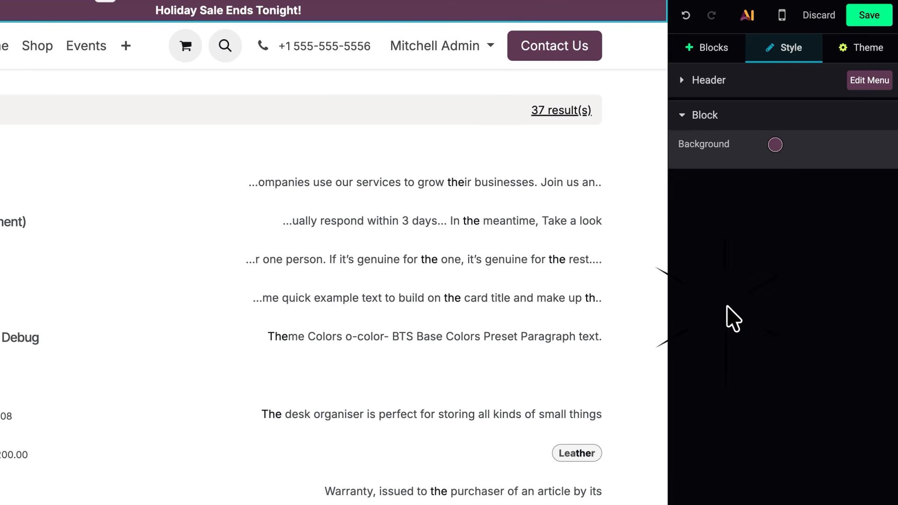
- Change the primary button fill colour in the first colour preset to the theme's peach, starting from the header's Contact Us button
{"action": "left_click", "coordinate": [595, 65]}
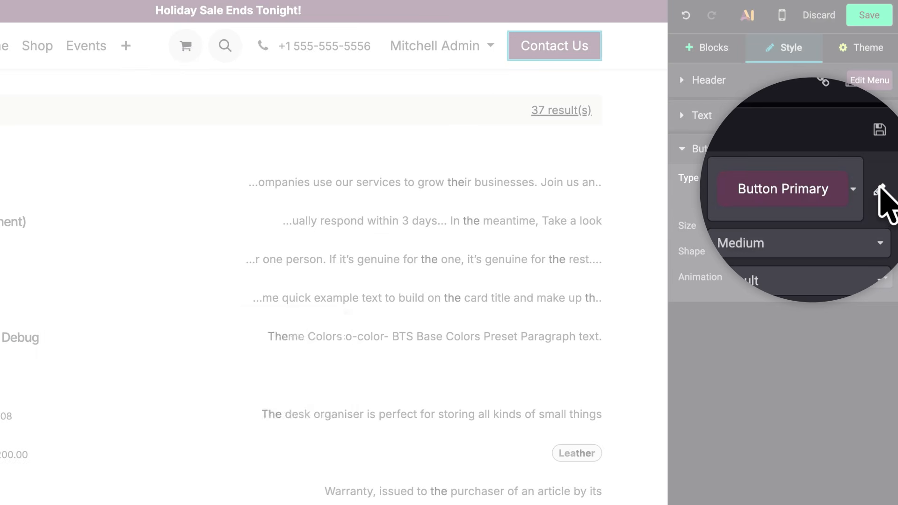
{"action": "left_click", "coordinate": [882, 189]}
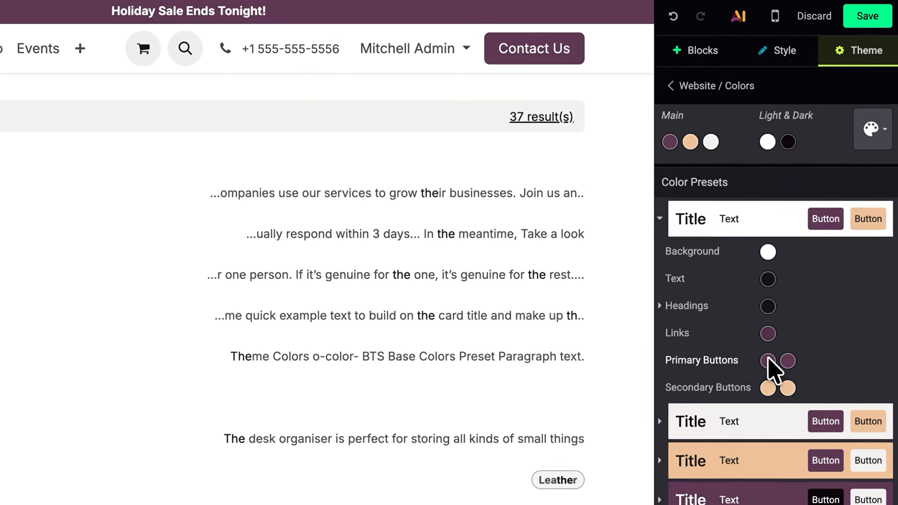
{"action": "left_click", "coordinate": [769, 360]}
{"action": "left_click", "coordinate": [714, 428]}
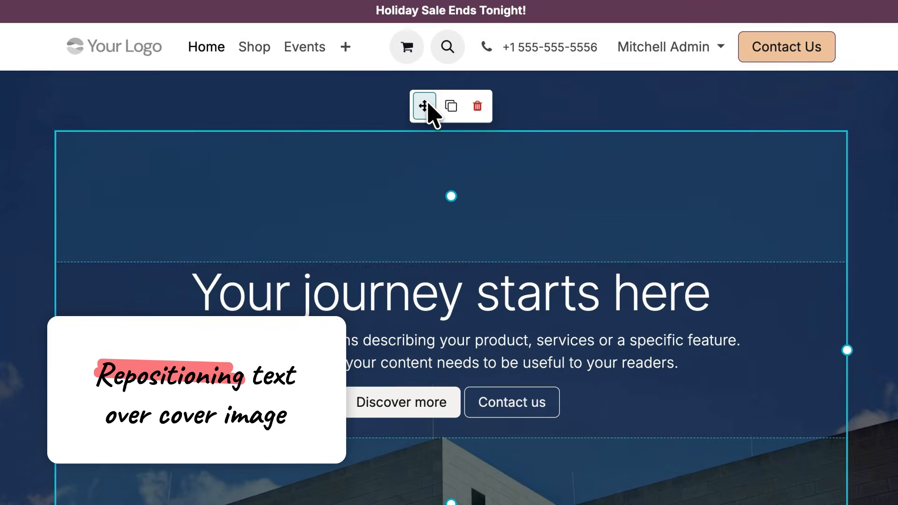
- Adjust the top edge of the "Your journey starts here" text block in the homepage's hero banner
{"action": "left_click_drag", "start_coordinate": [427, 105], "coordinate": [452, 149]}
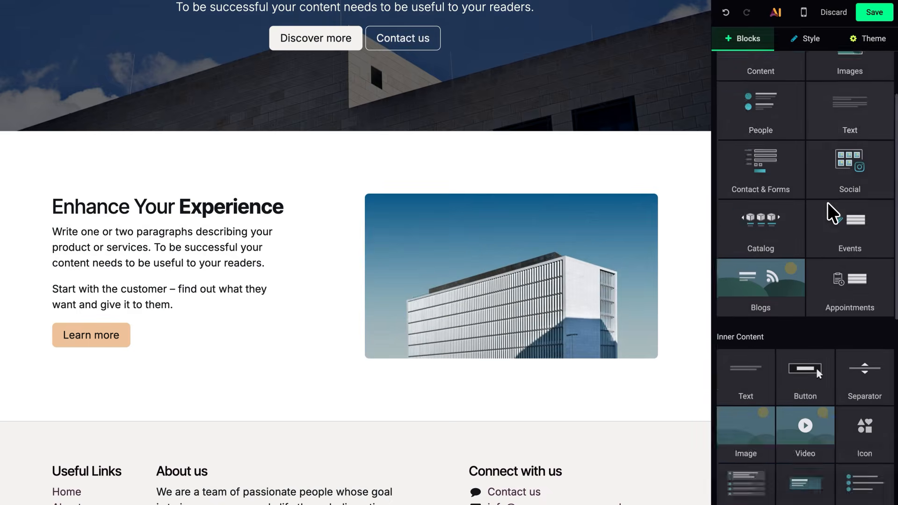
- Place an icon list below the first paragraph under "Enhance Your Experience" and select its check icons
{"action": "scroll", "coordinate": [826, 204], "scroll_direction": "down", "scroll_amount": 3}
{"action": "left_click_drag", "start_coordinate": [865, 417], "coordinate": [289, 269]}
{"action": "left_click", "coordinate": [59, 286]}
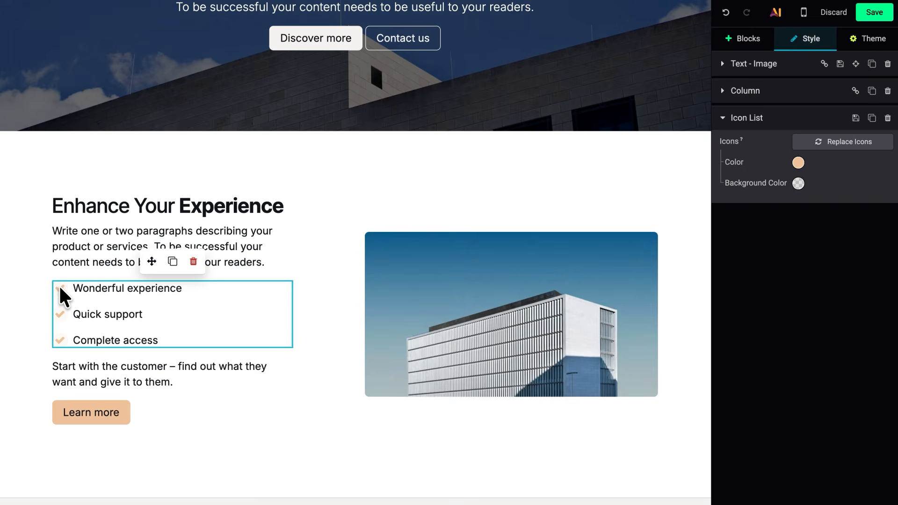
- Replace the check icons of the icon list under "Enhance Your Experience" with another icon
{"action": "left_click", "coordinate": [832, 145]}
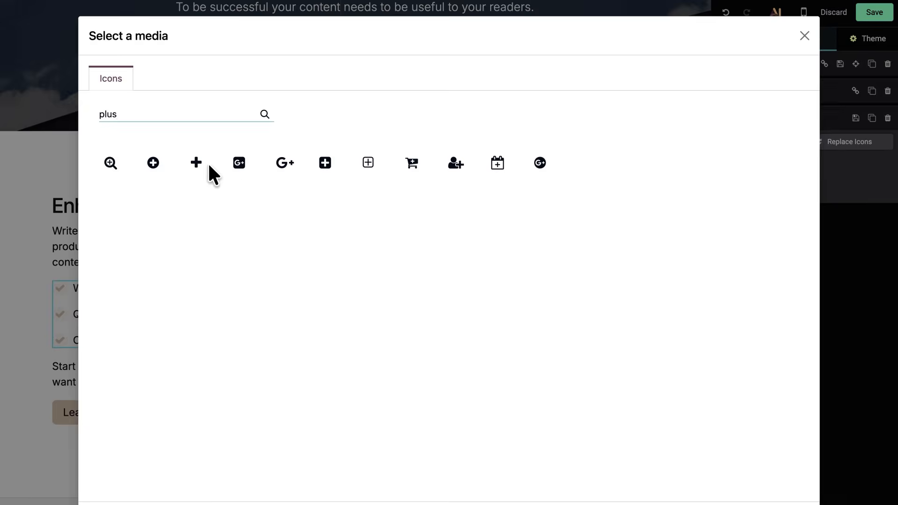
{"action": "left_click", "coordinate": [208, 165]}
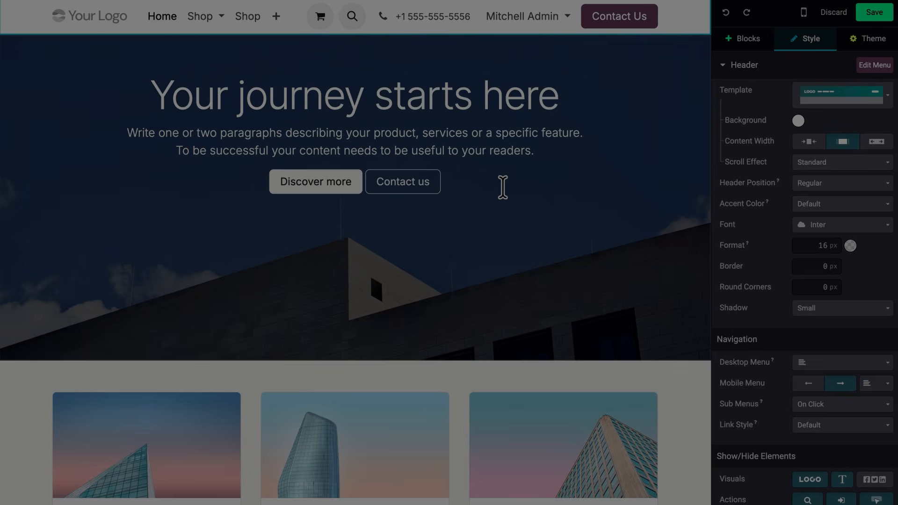
- Select all content of the homepage's hero banner block, and select the paragraph in the middle feature card
{"action": "key", "text": "ctrl+a"}
{"action": "scroll", "coordinate": [355, 252], "scroll_direction": "down", "scroll_amount": 3}
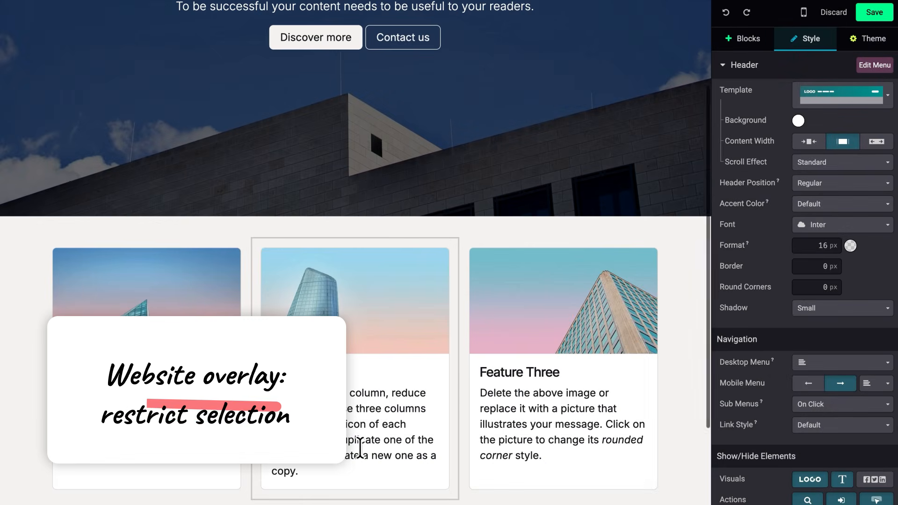
{"action": "triple_click", "coordinate": [360, 448]}
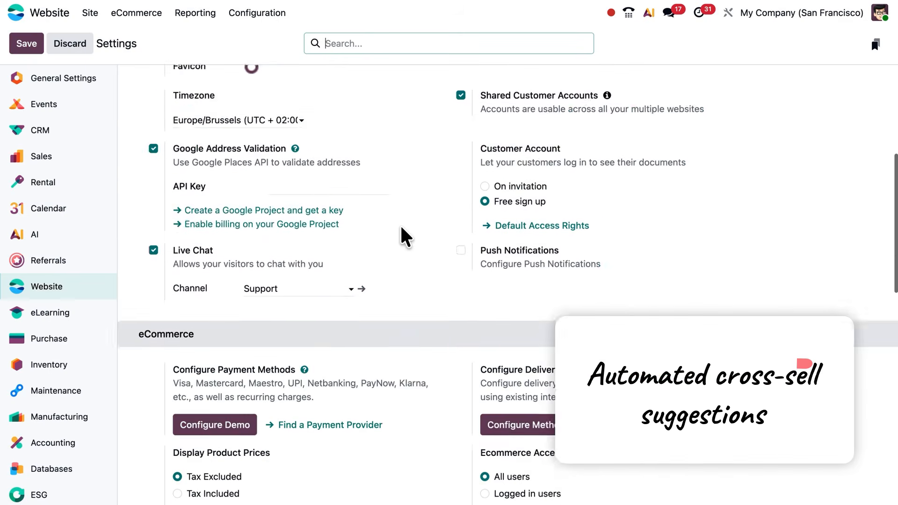
- Enable Request ratings in the Website settings and open its days-after-confirmation delay for editing
{"action": "scroll", "coordinate": [401, 234], "scroll_direction": "down", "scroll_amount": 7}
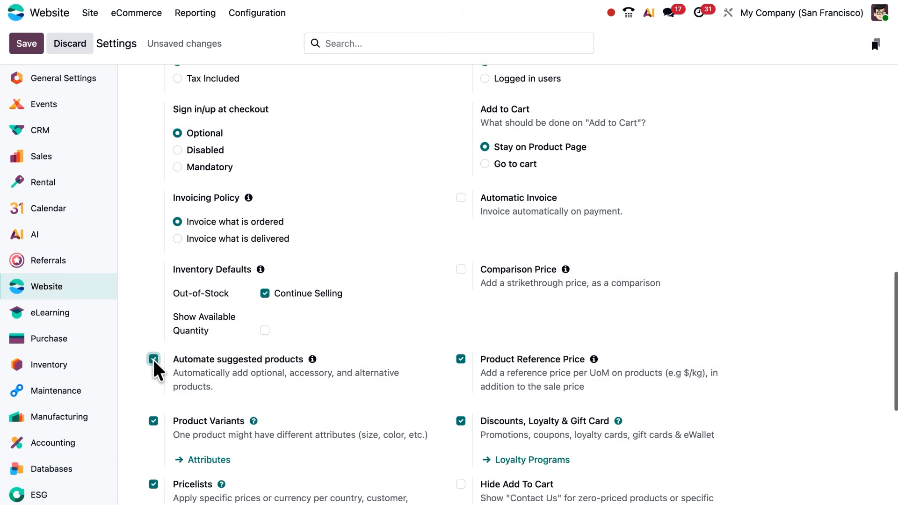
{"action": "scroll", "coordinate": [152, 358], "scroll_direction": "down", "scroll_amount": 6}
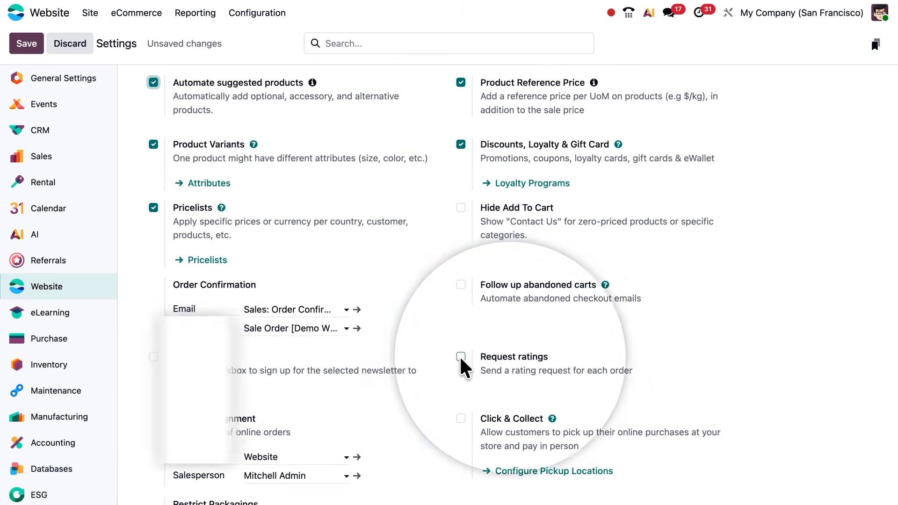
{"action": "left_click", "coordinate": [461, 357]}
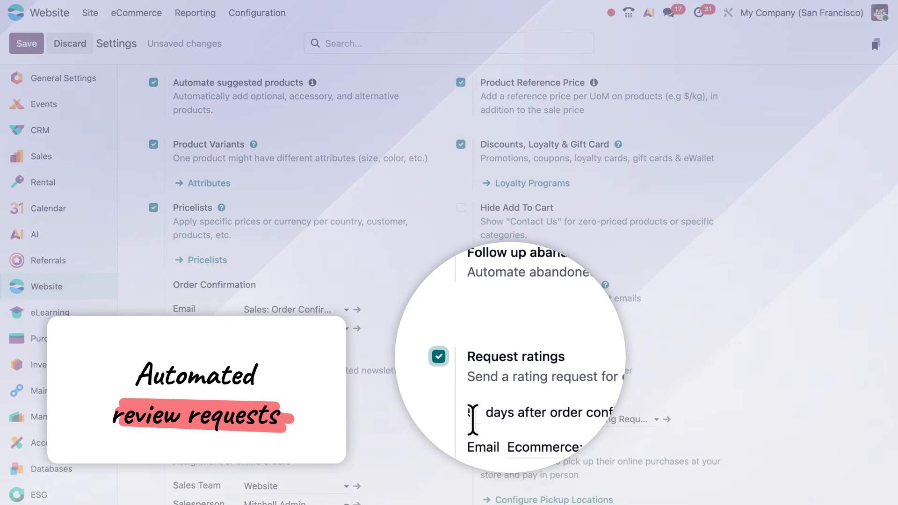
{"action": "double_click", "coordinate": [472, 418]}
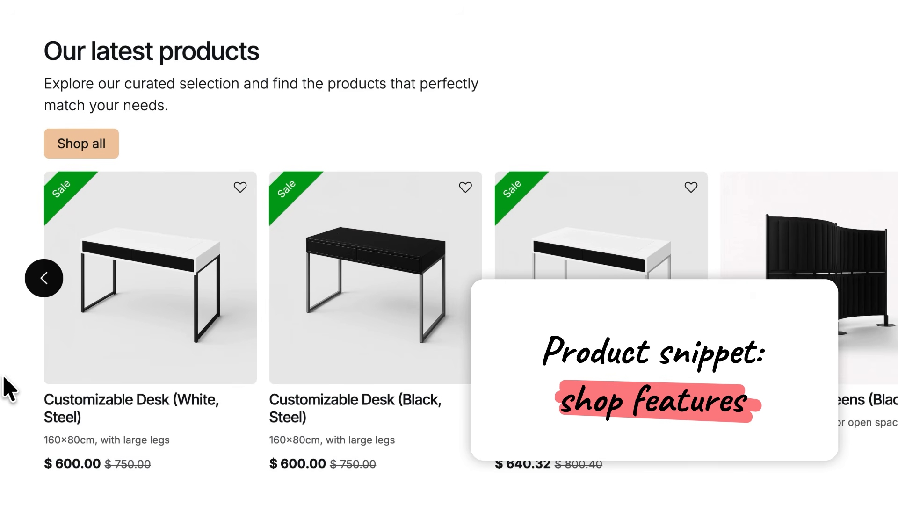
- Open the white steel Customizable Desk from the latest products on the website and try its leg options
{"action": "mouse_move", "coordinate": [128, 330]}
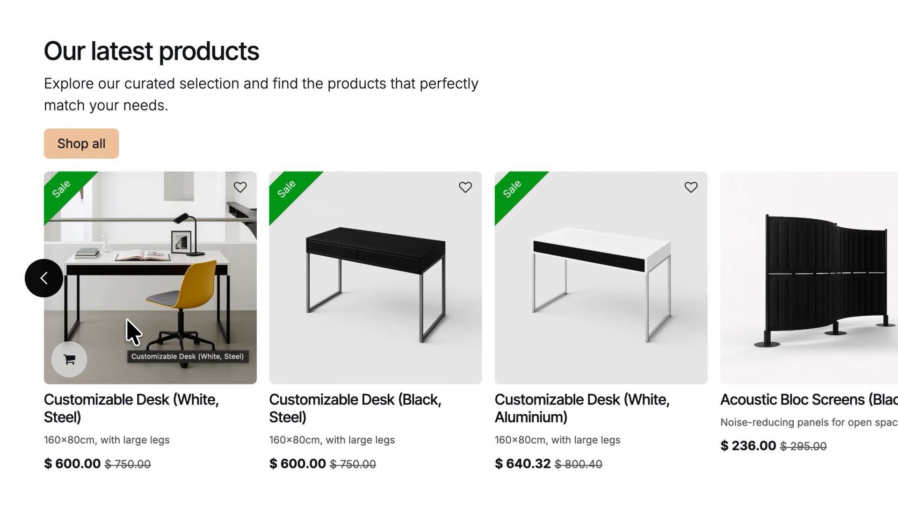
{"action": "left_click", "coordinate": [133, 332]}
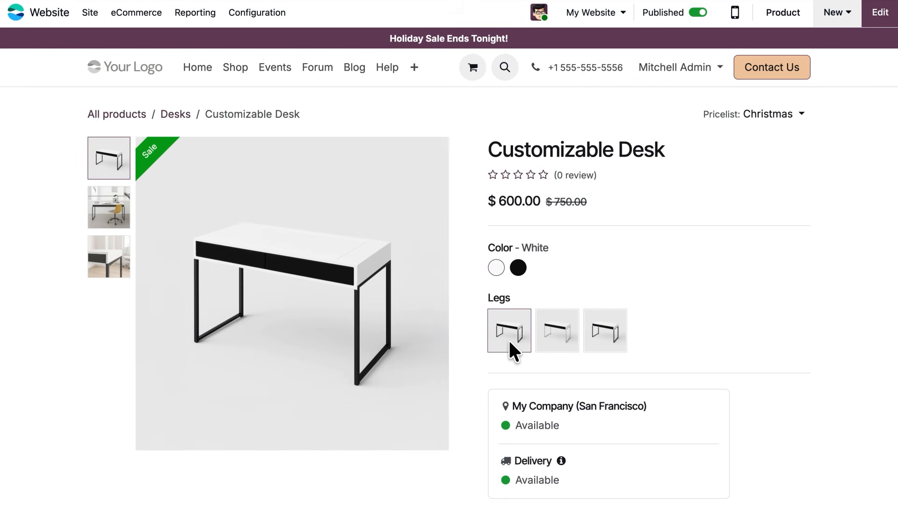
{"action": "left_click", "coordinate": [560, 338]}
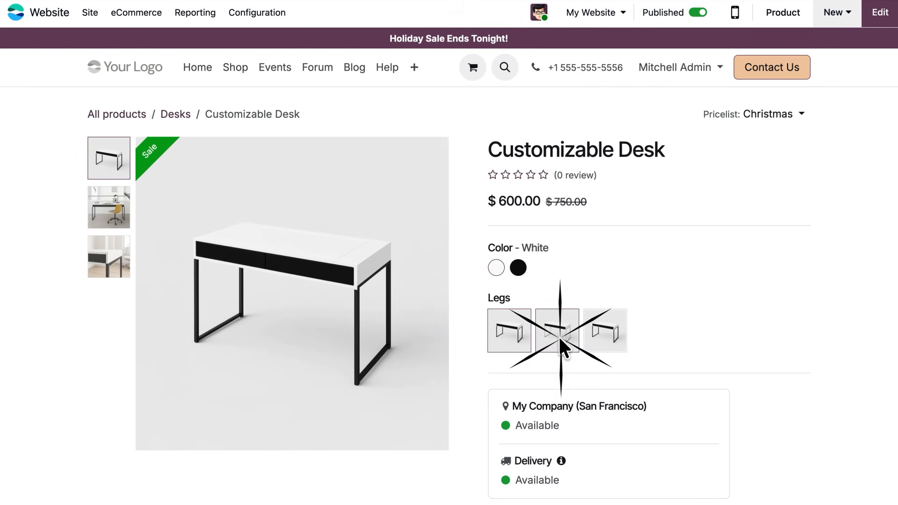
{"action": "left_click", "coordinate": [604, 328]}
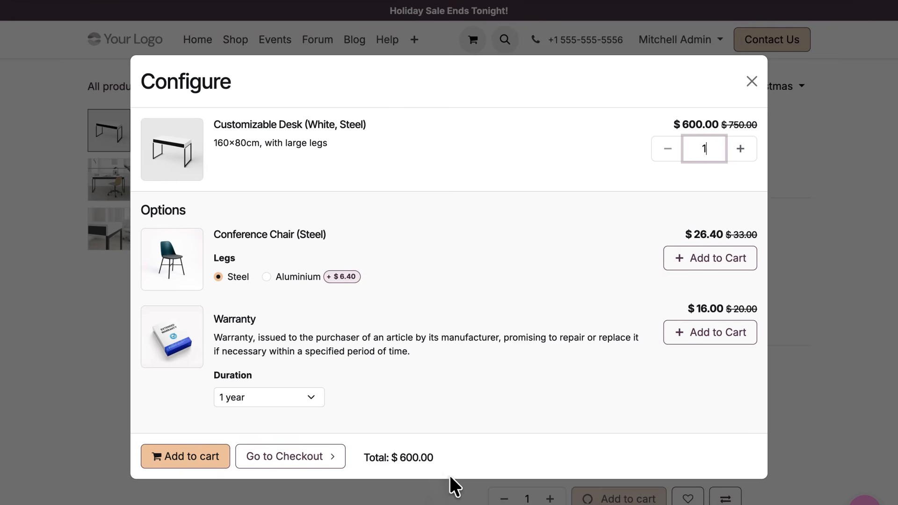
- Go to checkout with the white steel Customizable Desk and set its quantity to 2 in the order summary
{"action": "left_click", "coordinate": [311, 458]}
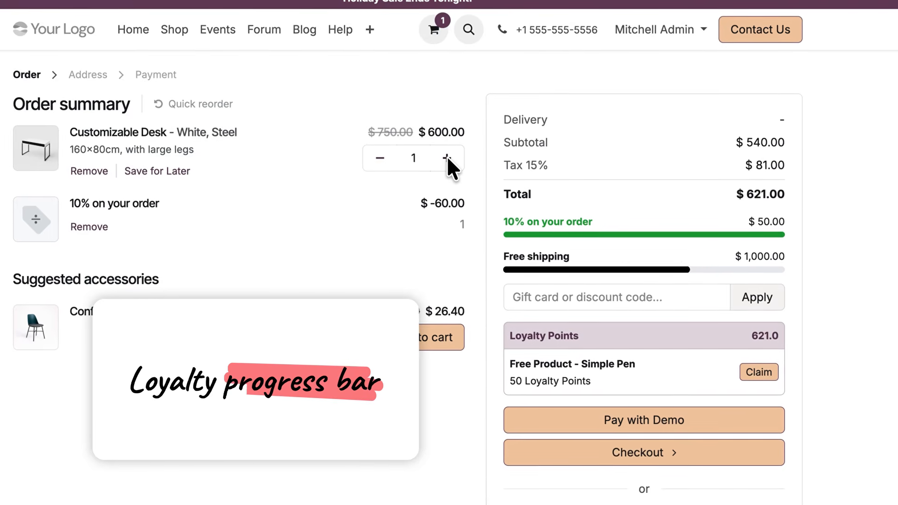
{"action": "left_click", "coordinate": [444, 156]}
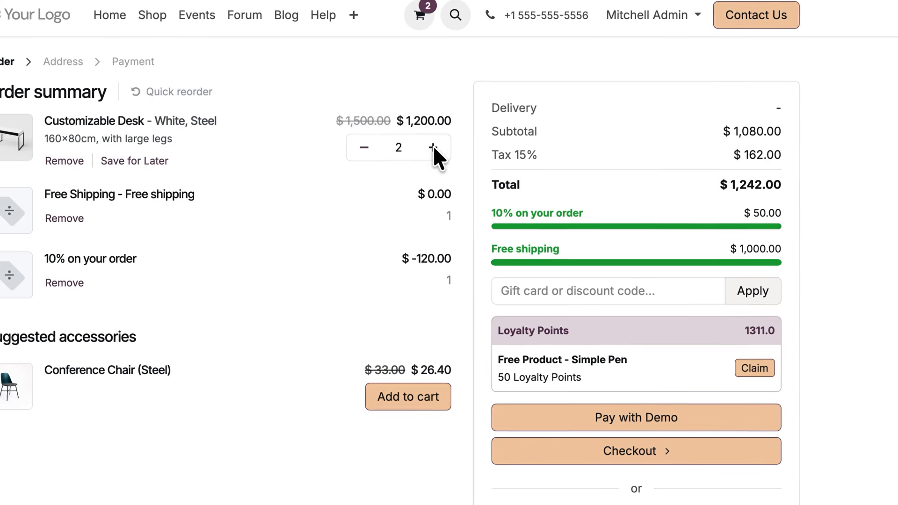
- Proceed to the delivery stage of checkout and set the preferred delivery date to May 20, 2026
{"action": "left_click", "coordinate": [591, 443]}
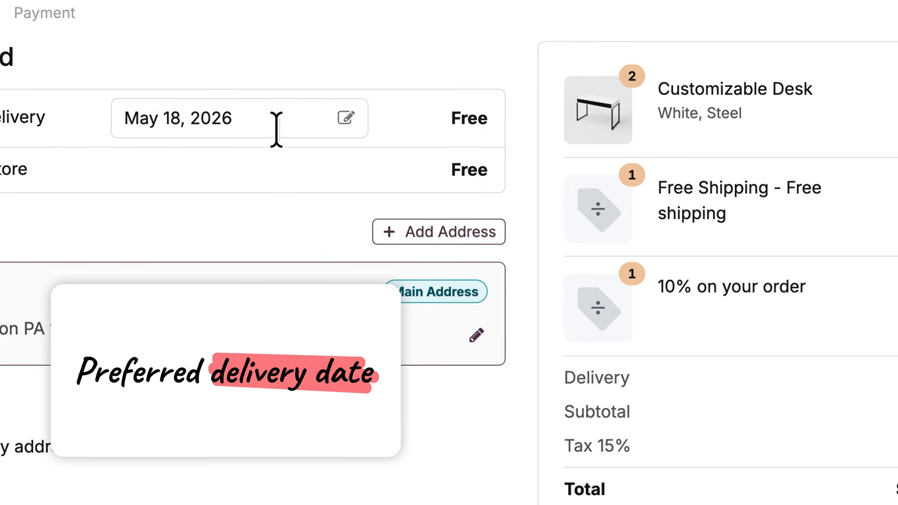
{"action": "left_click", "coordinate": [346, 117]}
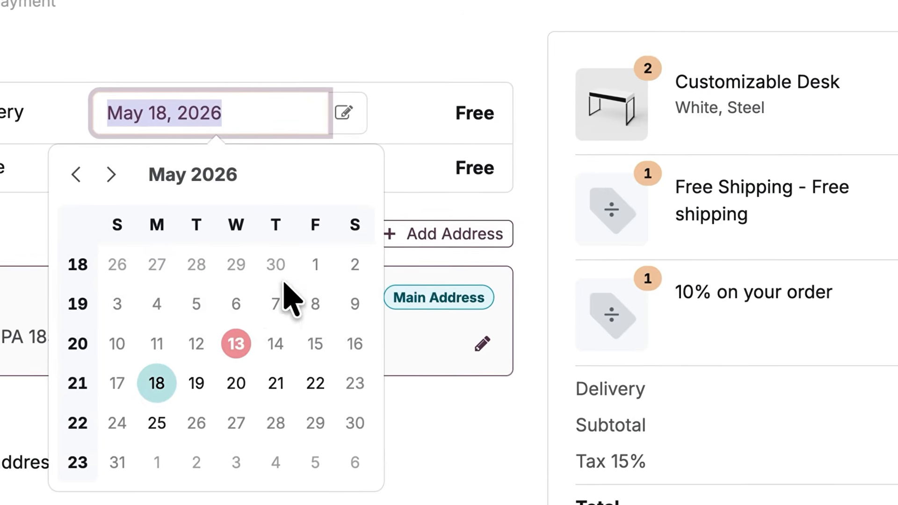
{"action": "left_click", "coordinate": [238, 376]}
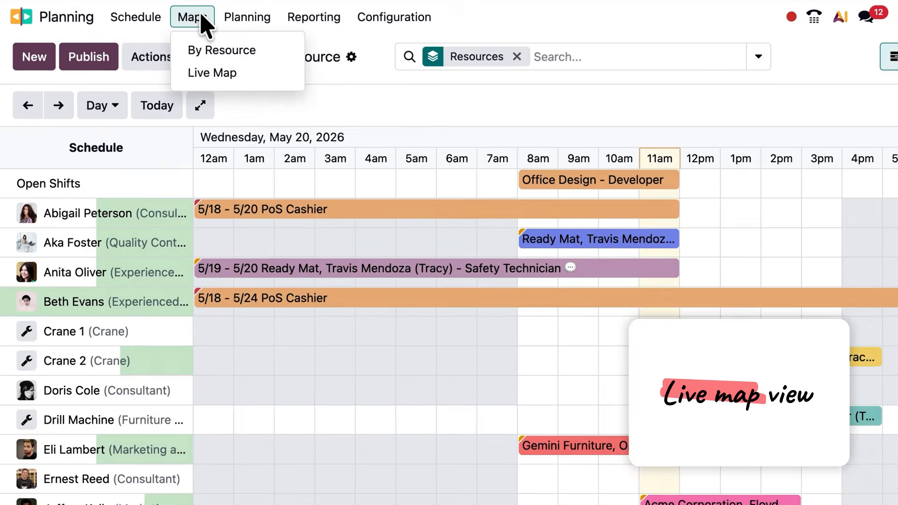
- Open the Live Map in Planning and display the Wood Corner and Ready Mat (Tracy) shifts on it
{"action": "left_click", "coordinate": [262, 77]}
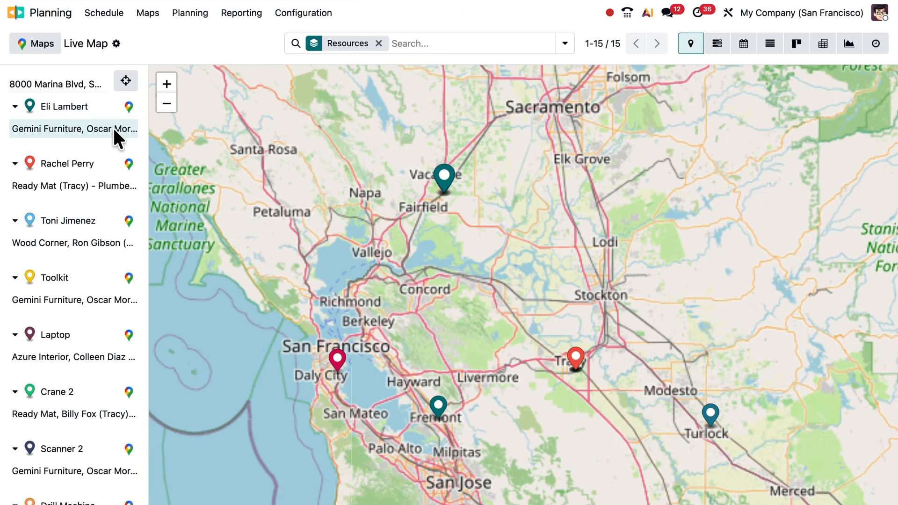
{"action": "left_click", "coordinate": [102, 238]}
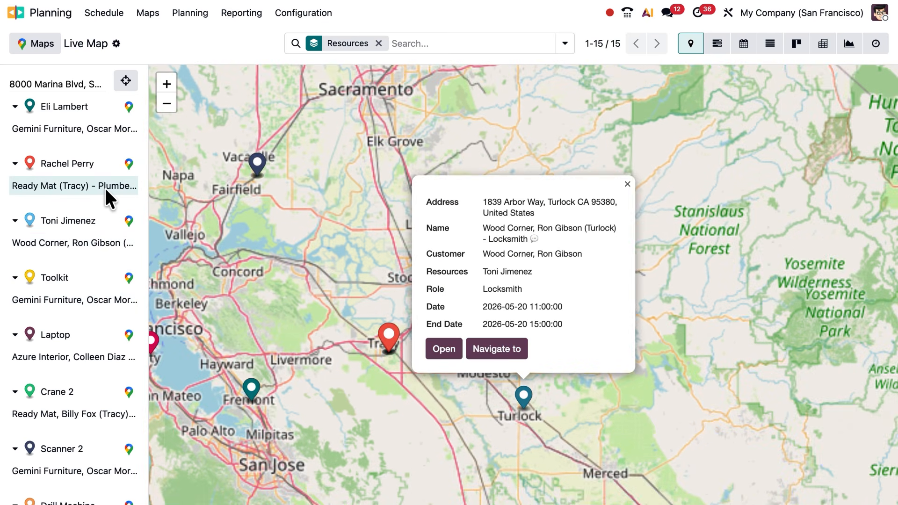
{"action": "left_click", "coordinate": [105, 190]}
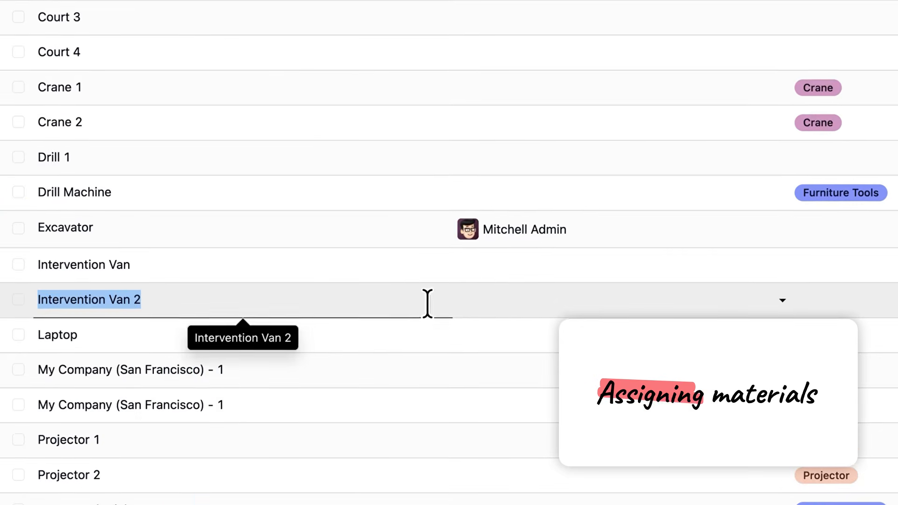
- Assign the Intervention Van 2 material to an employee, looking the person up by first name
{"action": "left_click", "coordinate": [531, 295]}
{"action": "type", "text": "cherry"}
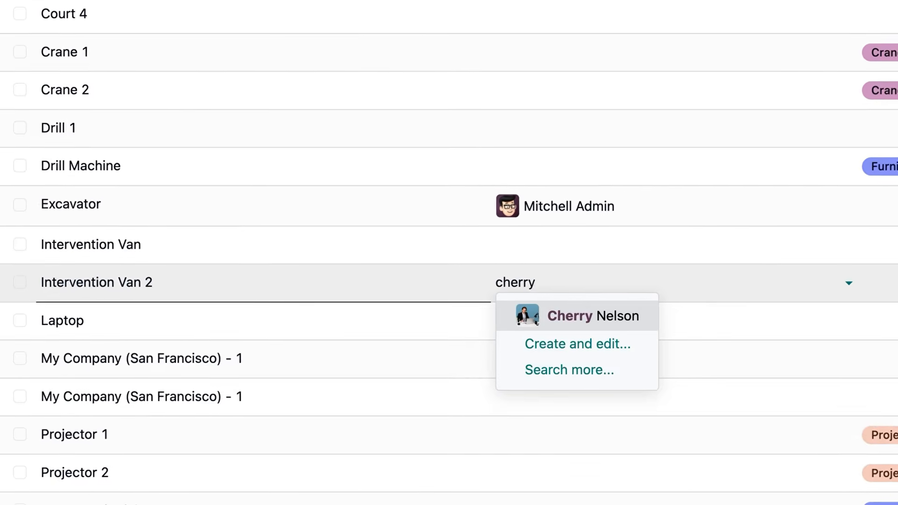
{"action": "key", "text": "Return"}
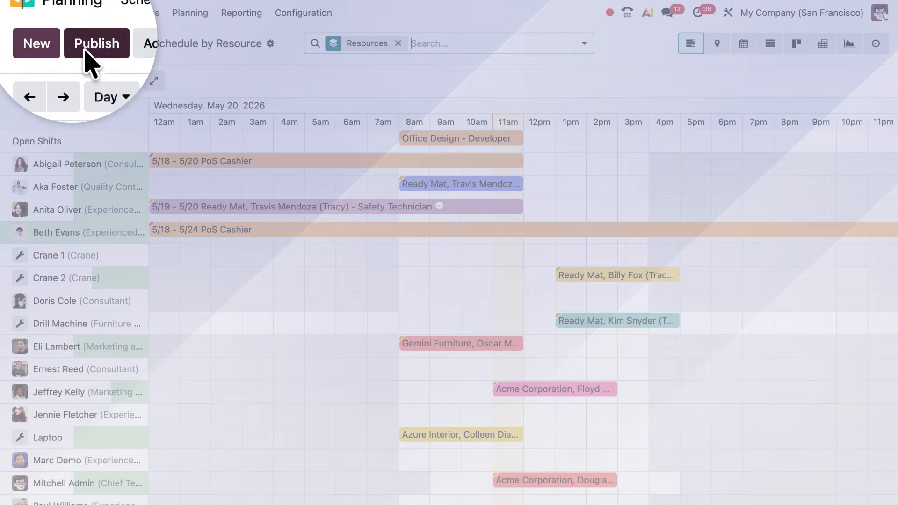
- Create a new shift in the Planning schedule and set the maintenance technician as its resource
{"action": "left_click", "coordinate": [42, 47]}
{"action": "type", "text": "cherry"}
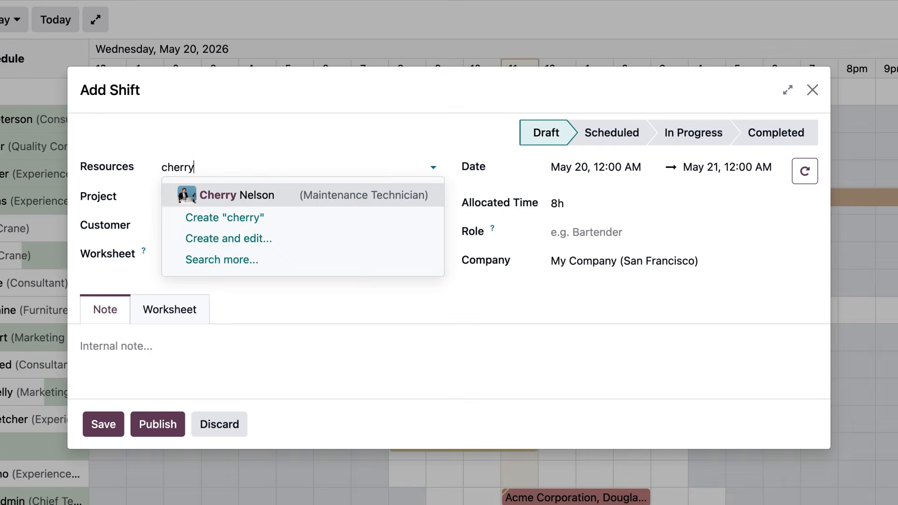
{"action": "key", "text": "Return"}
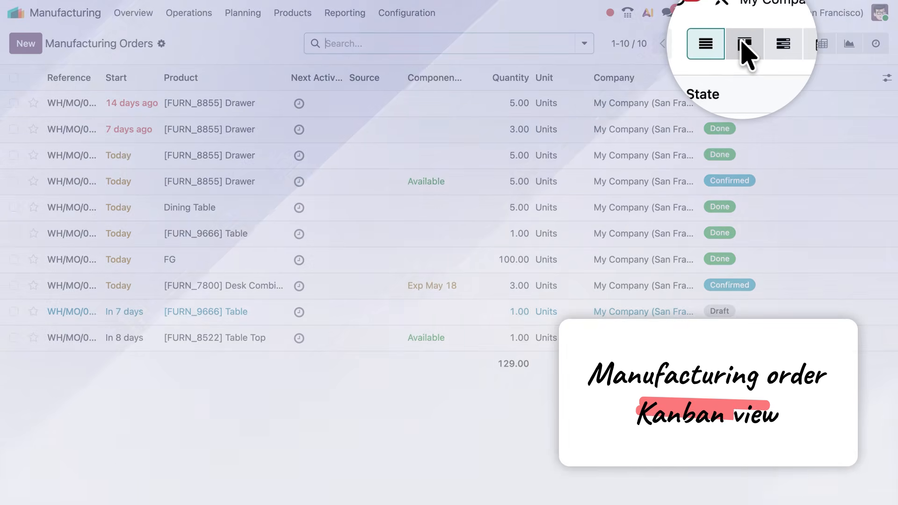
- Display the manufacturing orders in Kanban view, and open the list of bills of materials that use Old screw
{"action": "left_click", "coordinate": [742, 43]}
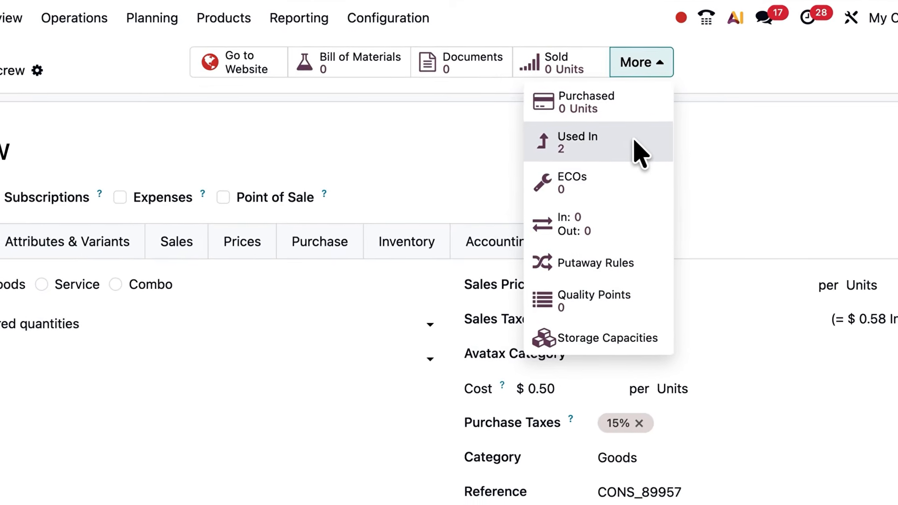
{"action": "left_click", "coordinate": [646, 150]}
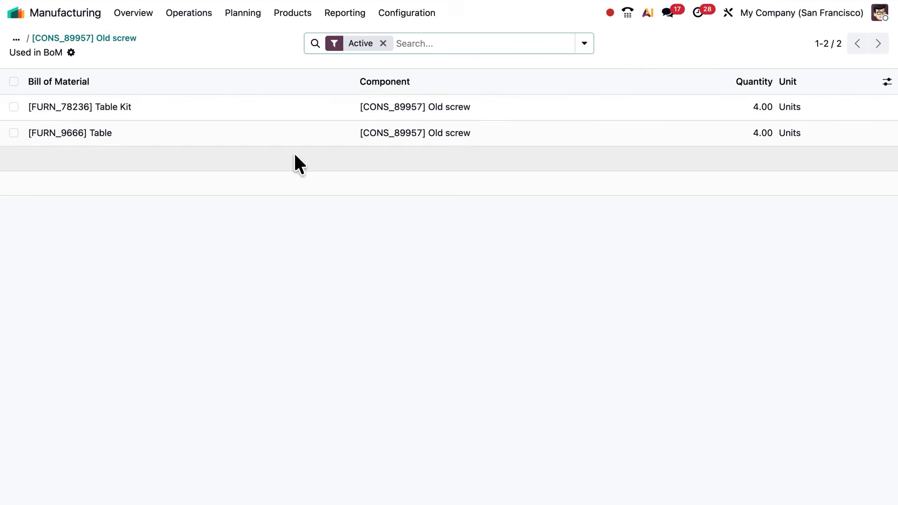
- Replace the Old screw component with New screw in both the Table Kit and Table bills of materials
{"action": "left_click", "coordinate": [13, 82]}
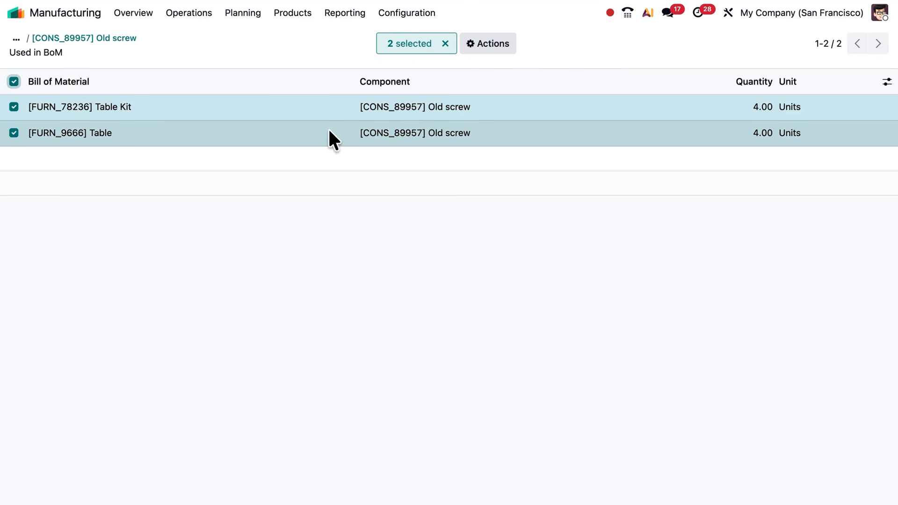
{"action": "left_click", "coordinate": [374, 107]}
{"action": "type", "text": "New"}
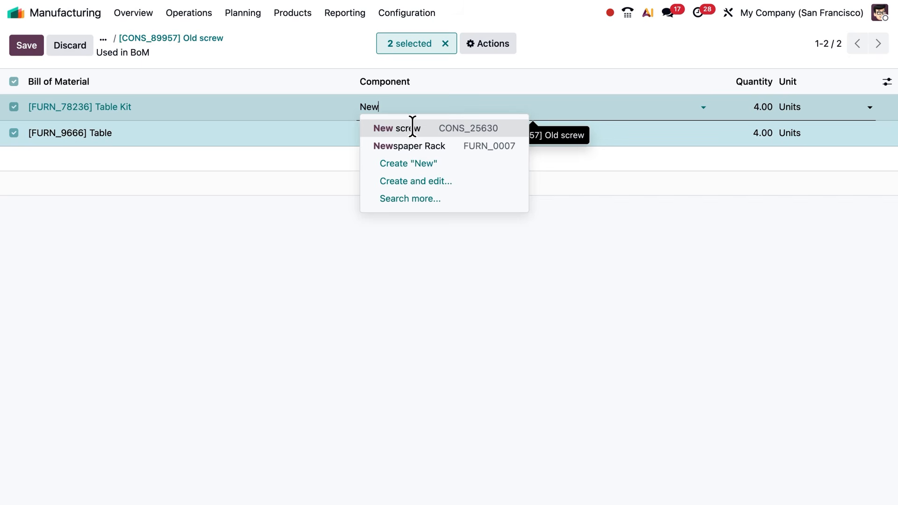
{"action": "left_click", "coordinate": [413, 127]}
{"action": "left_click", "coordinate": [215, 367]}
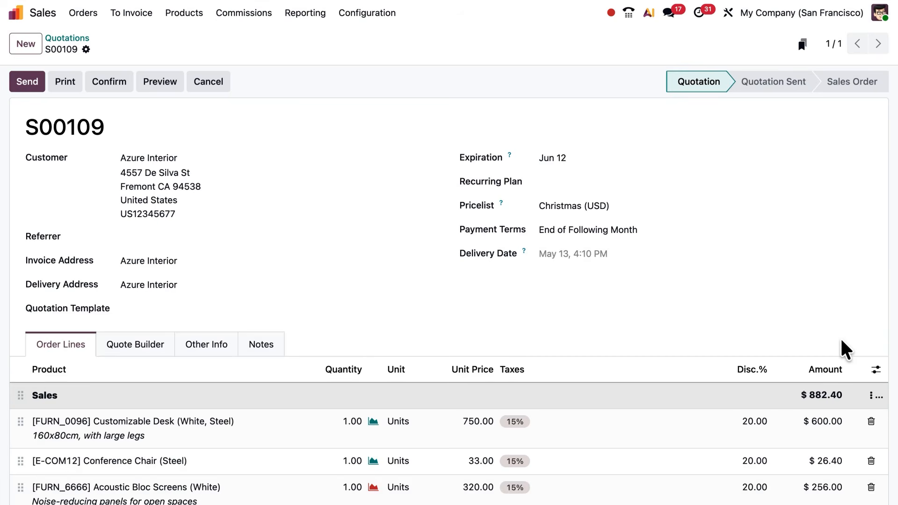
- Save the Sales section of the Azure Interior quotation as a template
{"action": "left_click", "coordinate": [870, 394]}
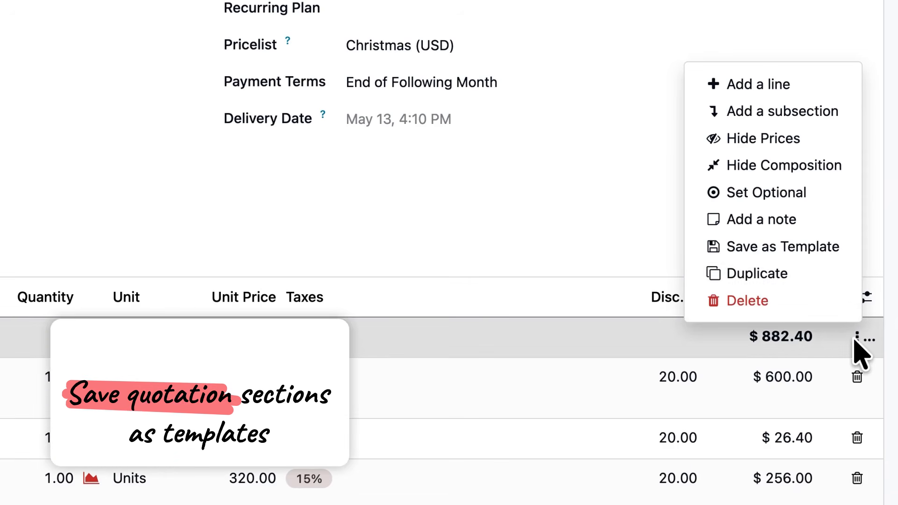
{"action": "left_click", "coordinate": [830, 247]}
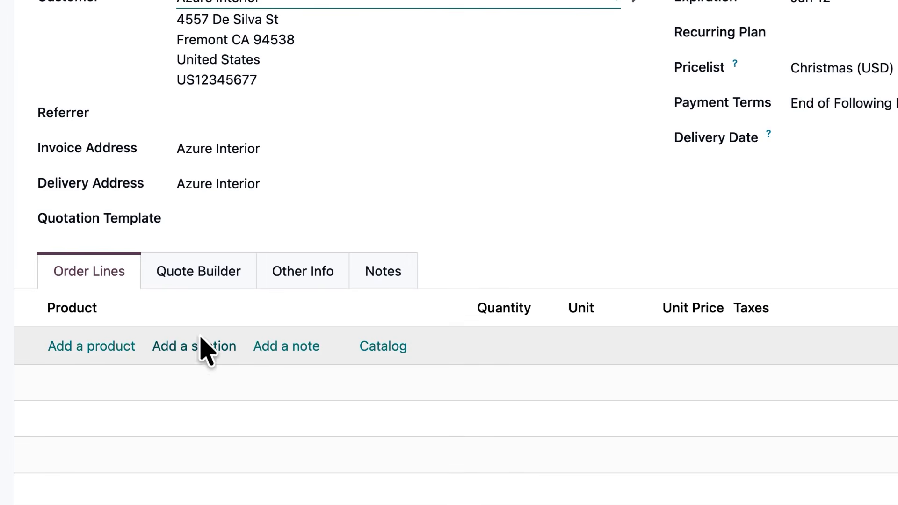
- Insert the saved Sales section into the new Azure Interior quotation and confirm the quotation
{"action": "left_click", "coordinate": [202, 348]}
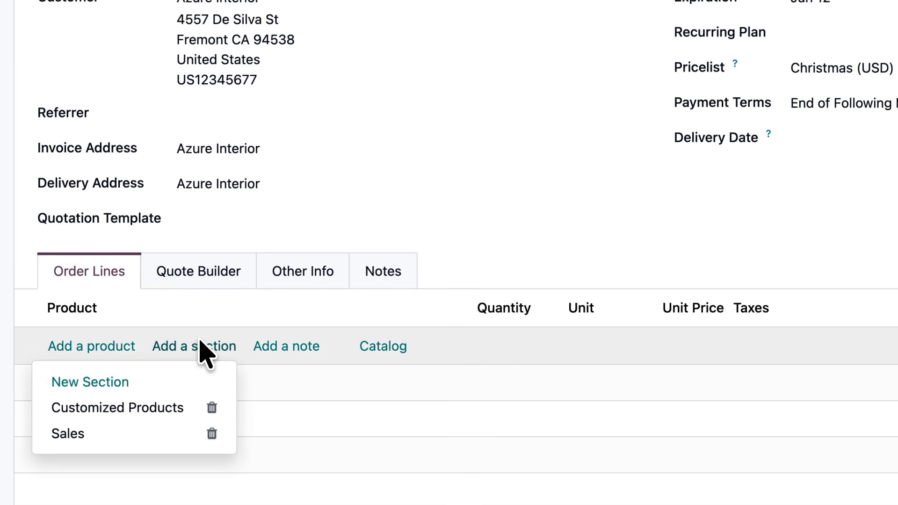
{"action": "left_click", "coordinate": [170, 439]}
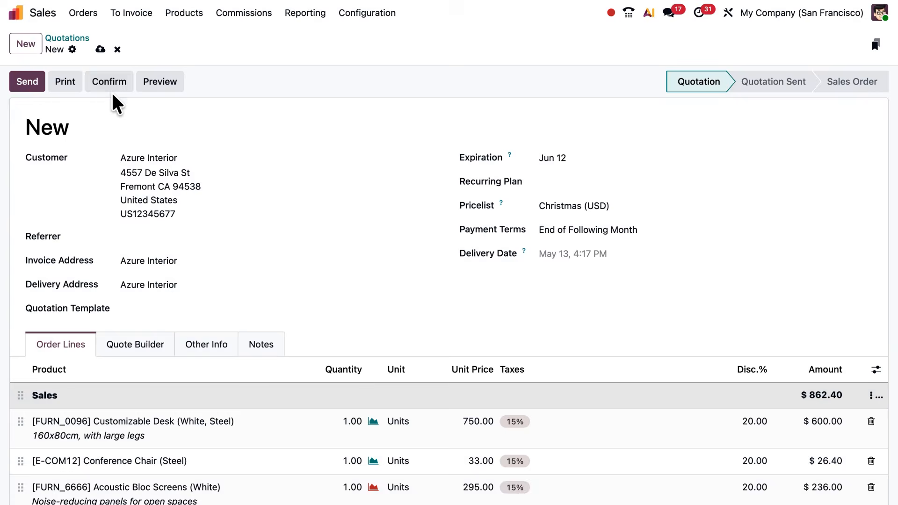
{"action": "left_click", "coordinate": [112, 86]}
{"action": "left_click", "coordinate": [143, 82]}
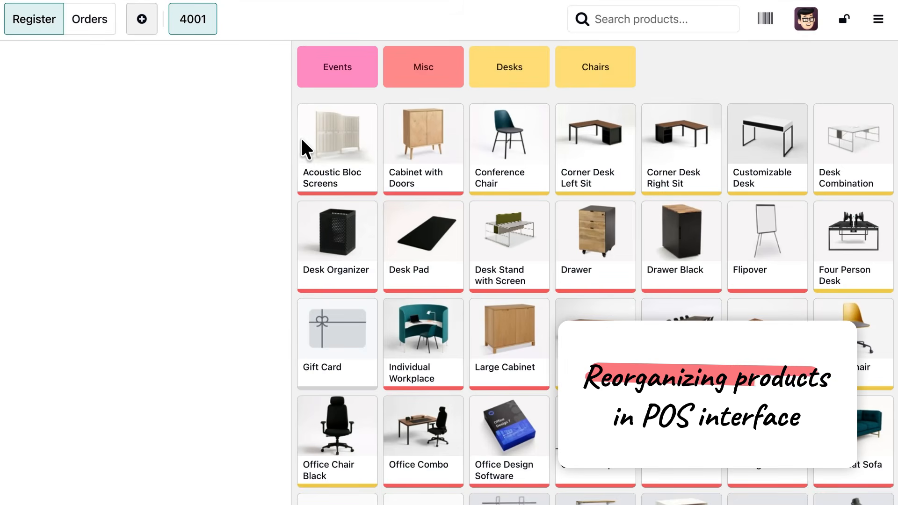
- Reorder the Point of Sale products, moving Acoustic Bloc Screens to third place and Corner Desk Right Sit to second
{"action": "left_click_drag", "start_coordinate": [302, 140], "coordinate": [490, 149]}
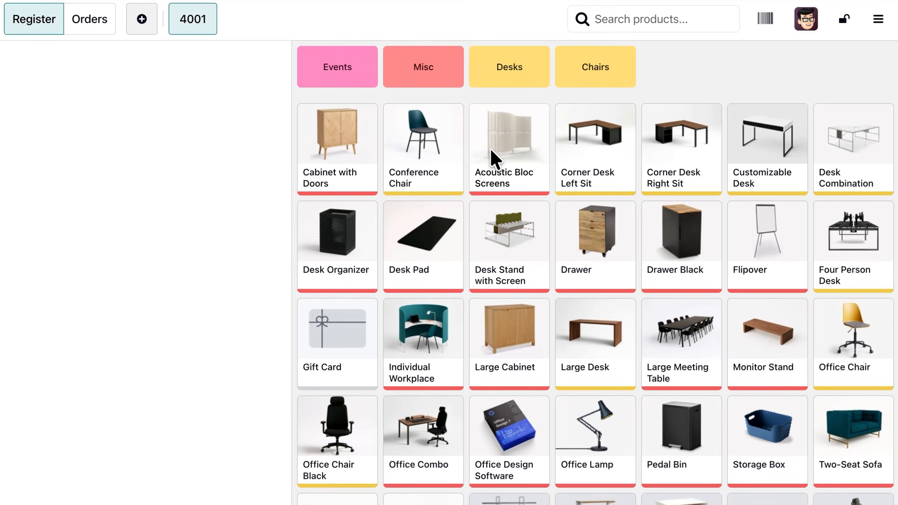
{"action": "left_click_drag", "start_coordinate": [677, 154], "coordinate": [423, 156]}
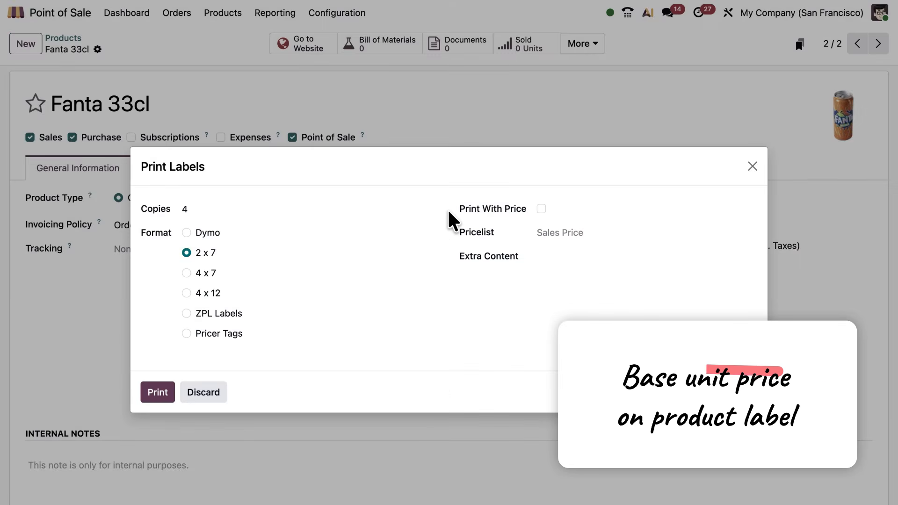
- Print four Fanta 33cl product labels in 2 x 7 format with the price included
{"action": "left_click", "coordinate": [561, 195]}
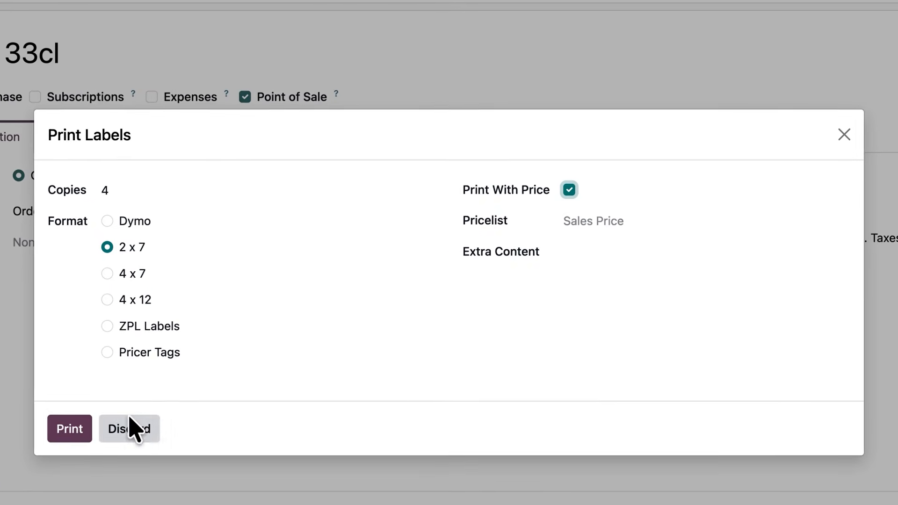
{"action": "left_click", "coordinate": [77, 425]}
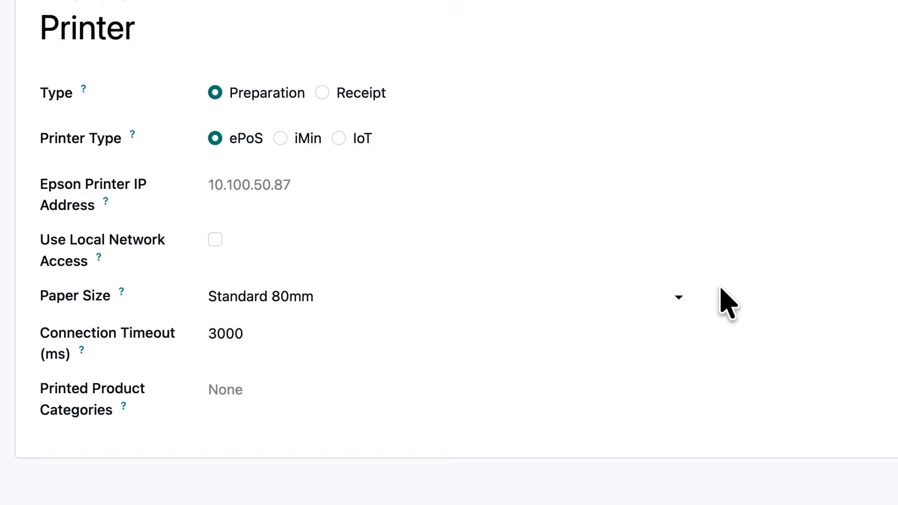
- Open the paper size options for the preparation printer
{"action": "left_click", "coordinate": [648, 296]}
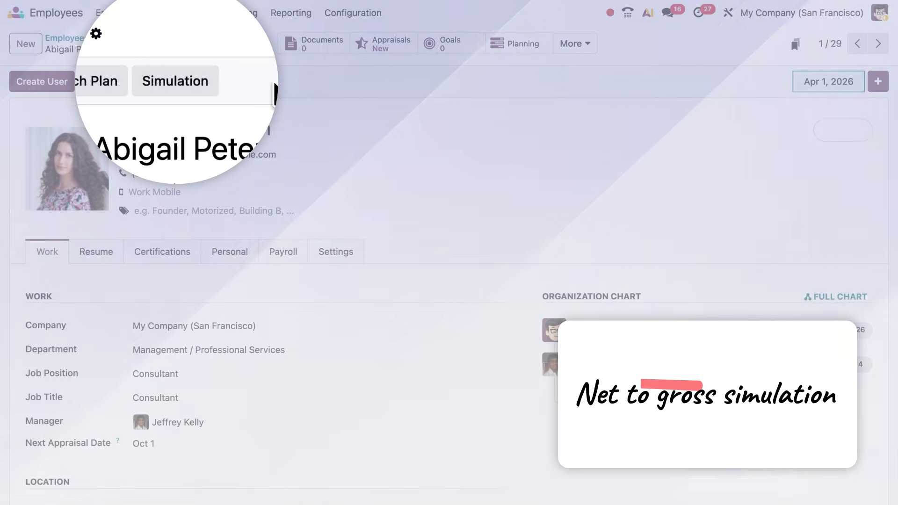
- Run a salary simulation for the consultant with a yearly employer cost of $78,000.00
{"action": "left_click", "coordinate": [177, 82]}
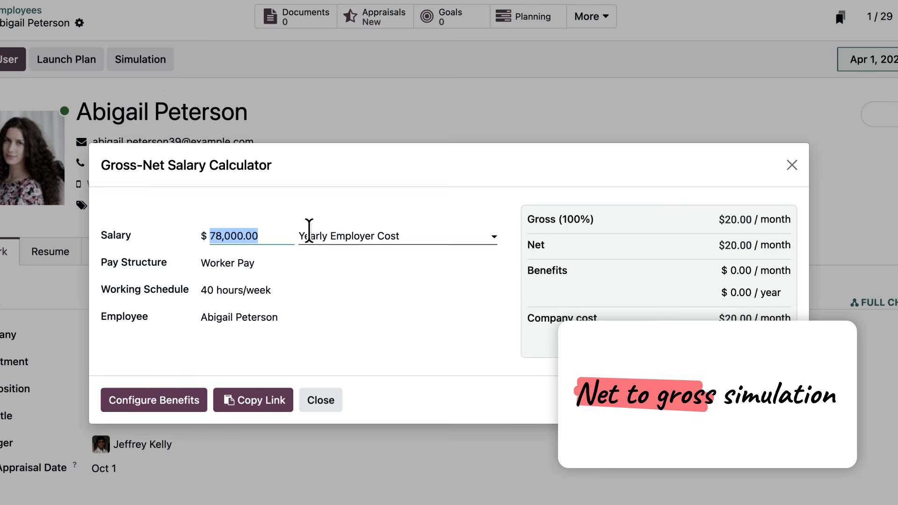
{"action": "left_click", "coordinate": [313, 236]}
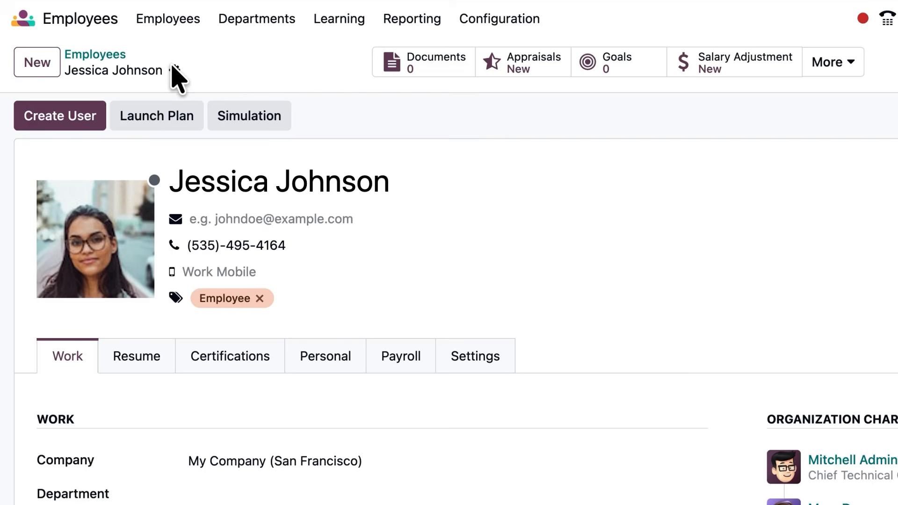
- Apply a salary increase to the site manager with a 25% rate on the capped wage
{"action": "left_click", "coordinate": [174, 72]}
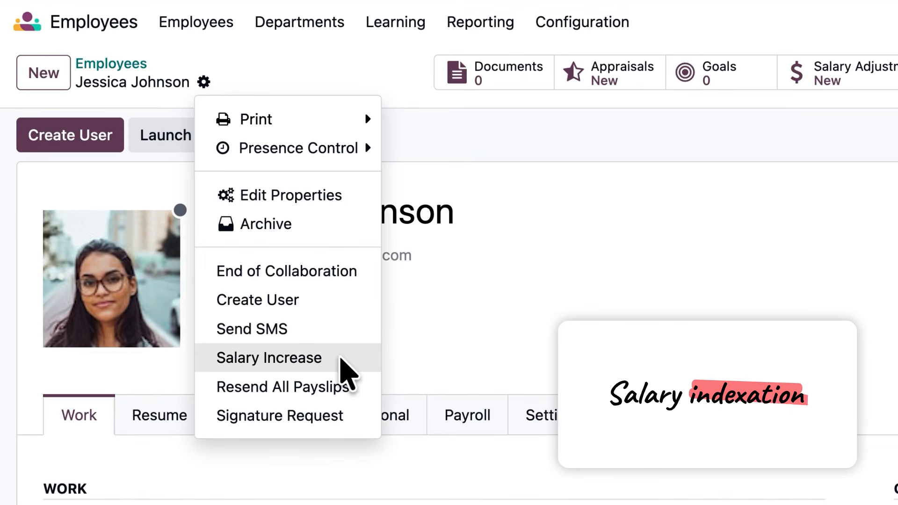
{"action": "left_click", "coordinate": [341, 359]}
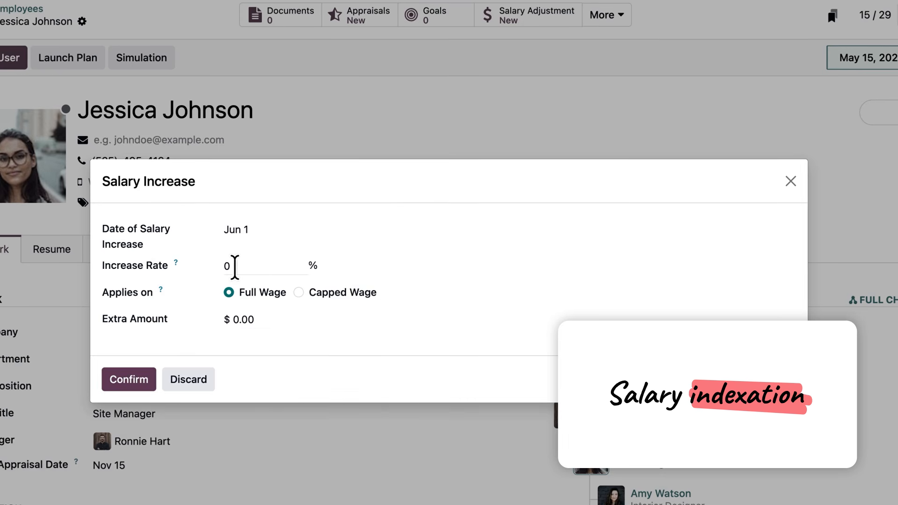
{"action": "left_click", "coordinate": [234, 267]}
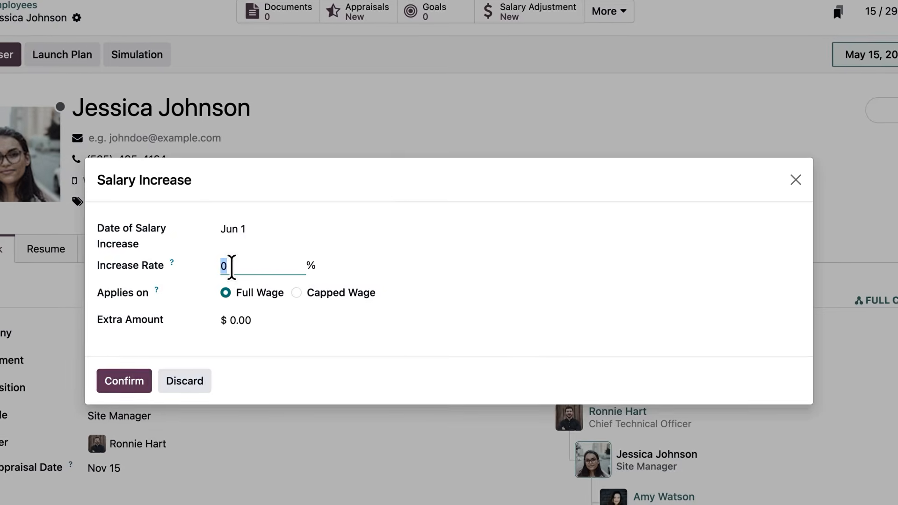
{"action": "type", "text": "2,5"}
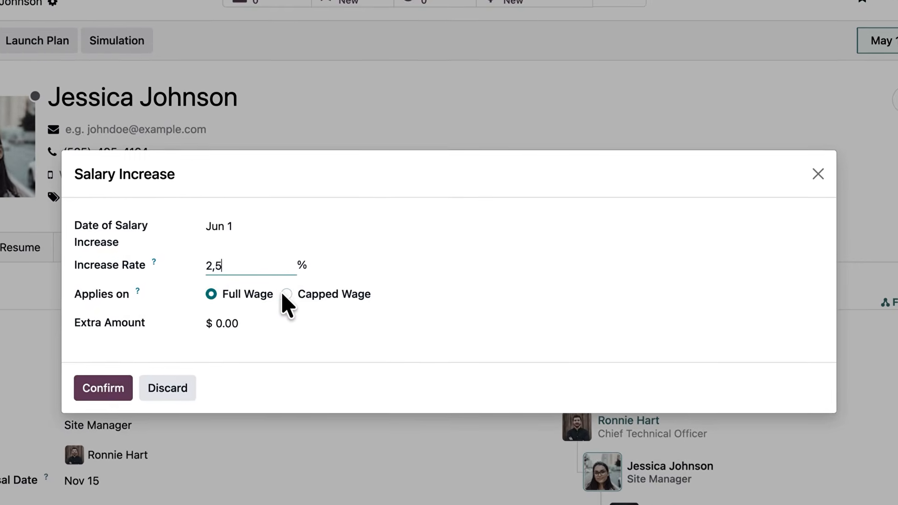
{"action": "left_click", "coordinate": [291, 294]}
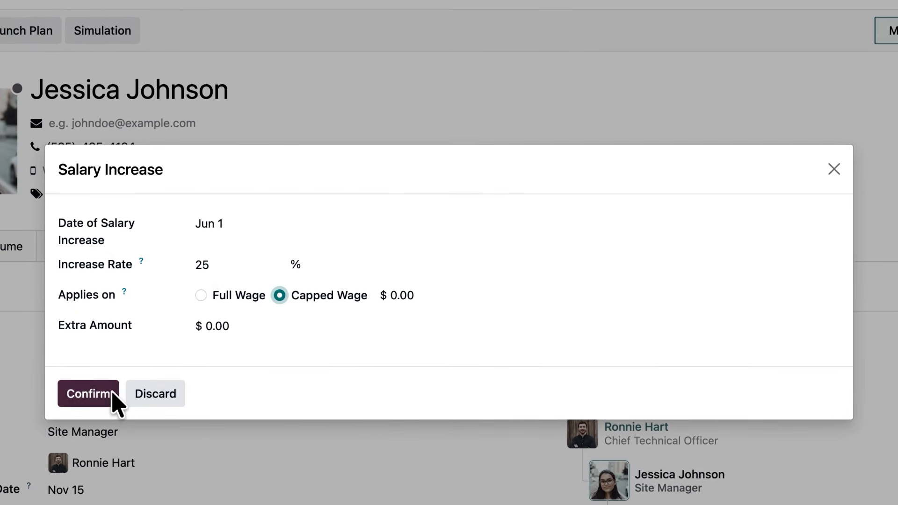
{"action": "left_click", "coordinate": [113, 392]}
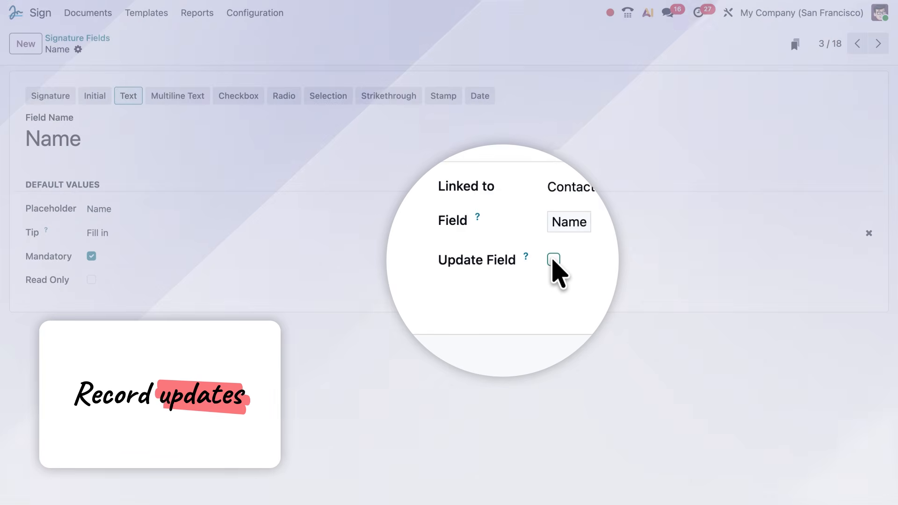
- Enable Update Field on the Name signature field, and replace the signer's last name in the Non-Disclosure Agreement
{"action": "left_click", "coordinate": [554, 260]}
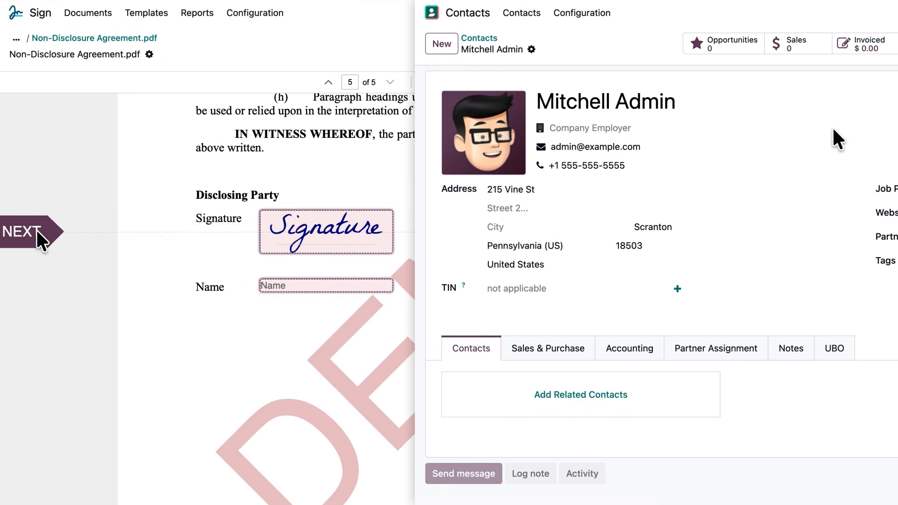
{"action": "left_click", "coordinate": [37, 231]}
{"action": "key", "text": "BackSpace"}
{"action": "key", "text": "BackSpace"}
{"action": "key", "text": "BackSpace"}
{"action": "key", "text": "BackSpace"}
{"action": "key", "text": "BackSpace"}
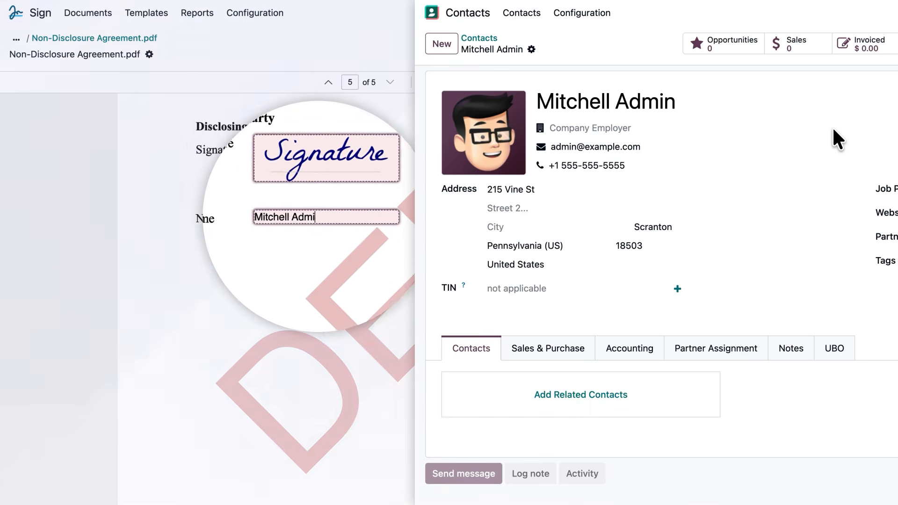
{"action": "type", "text": "Myer"}
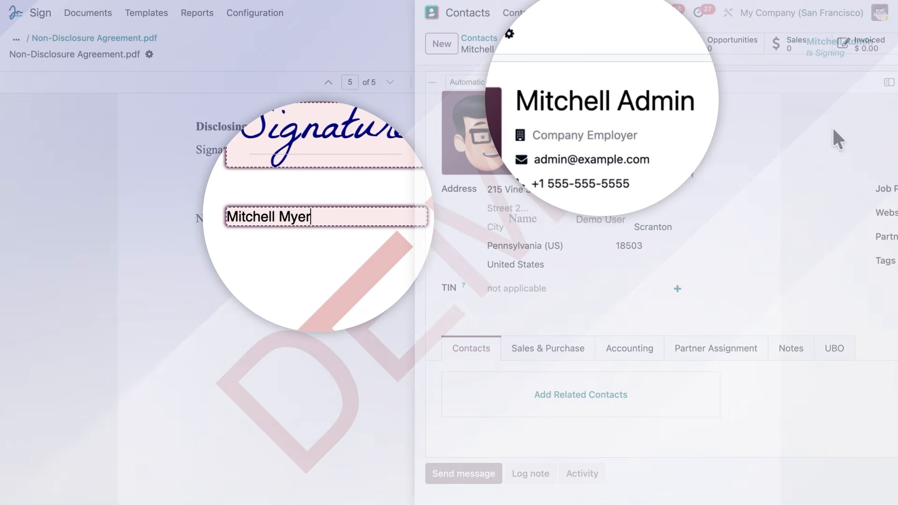
{"action": "type", "text": "s"}
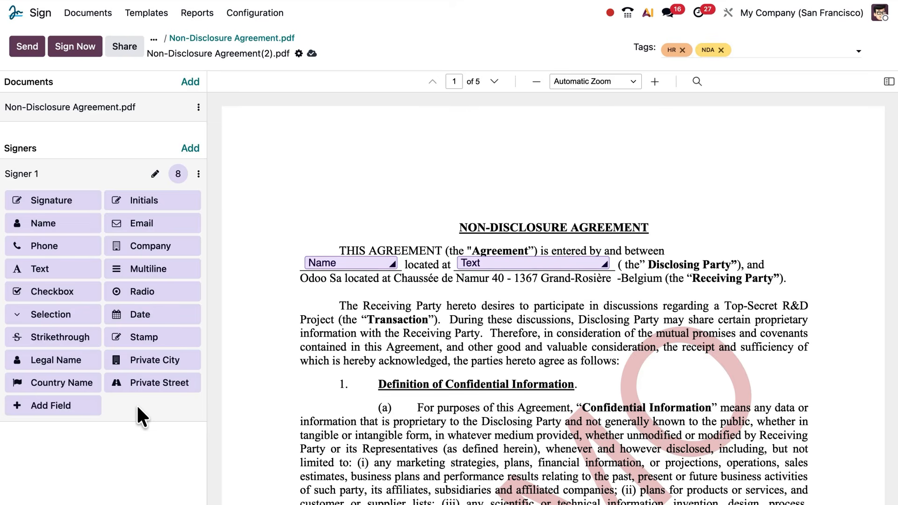
- Add a custom text field named Employee ID with placeholder EMP-0001 and place it on the Non-Disclosure Agreement template
{"action": "left_click", "coordinate": [91, 401]}
{"action": "type", "text": "Employee"}
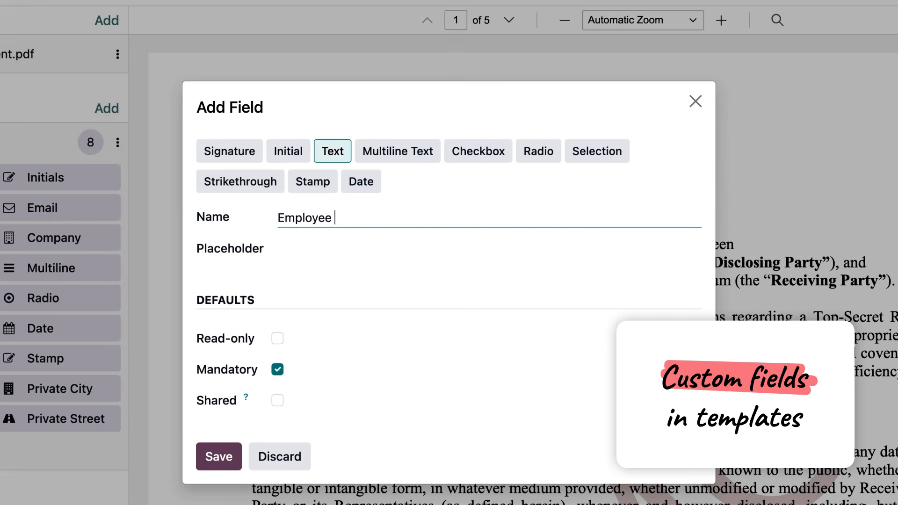
{"action": "type", "text": "EMP-0001"}
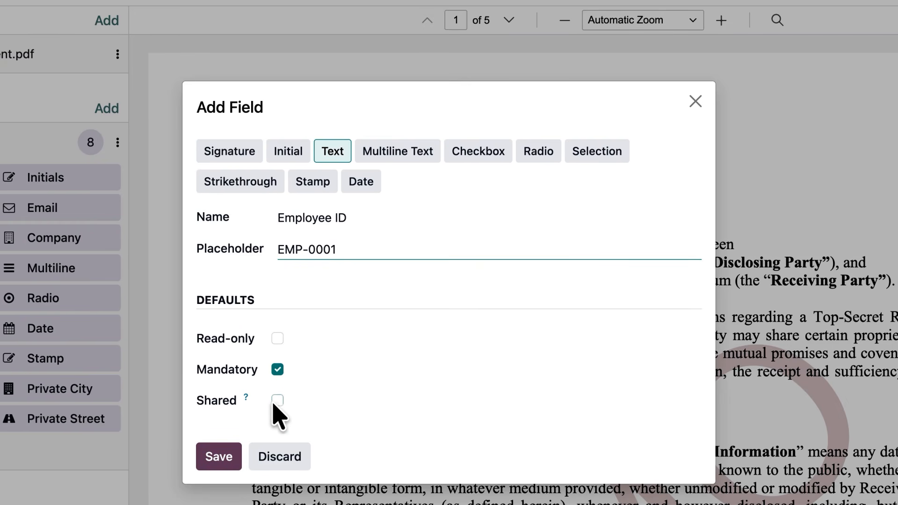
{"action": "left_click", "coordinate": [226, 462]}
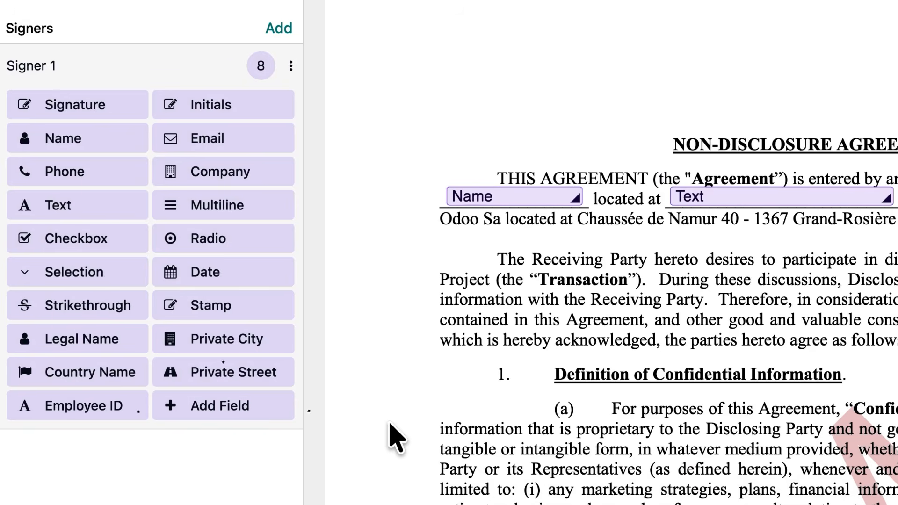
{"action": "left_click_drag", "start_coordinate": [122, 400], "coordinate": [678, 18]}
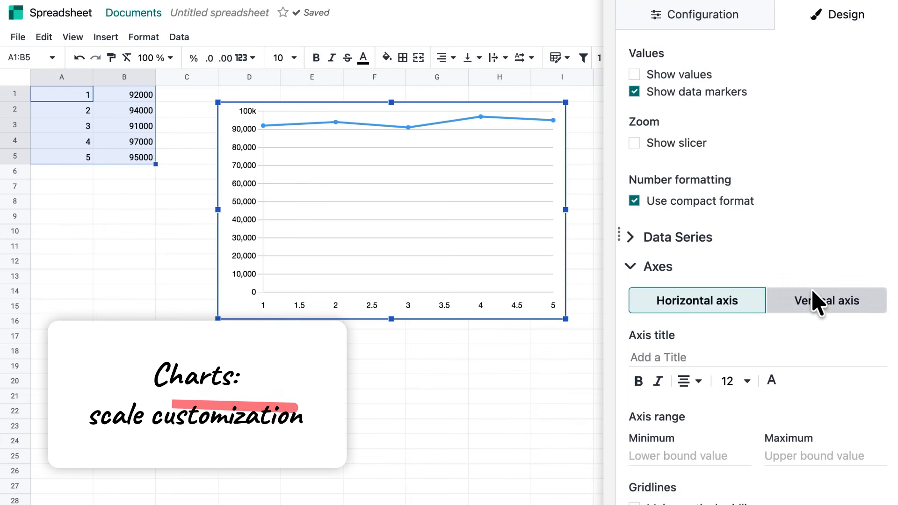
- Set the line chart's vertical axis range to a minimum of 90000 and a maximum of 100000
{"action": "left_click", "coordinate": [814, 309]}
{"action": "type", "text": "9"}
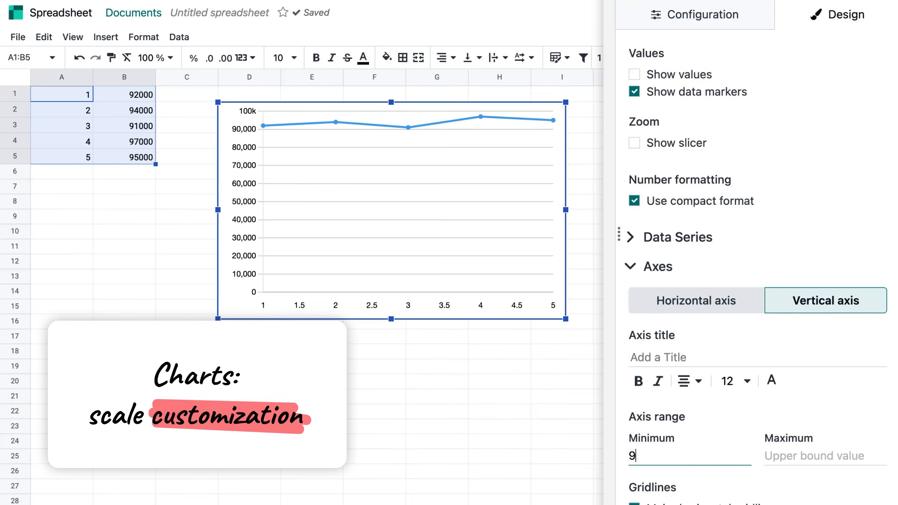
{"action": "type", "text": "0000"}
{"action": "key", "text": "Tab"}
{"action": "type", "text": "100000"}
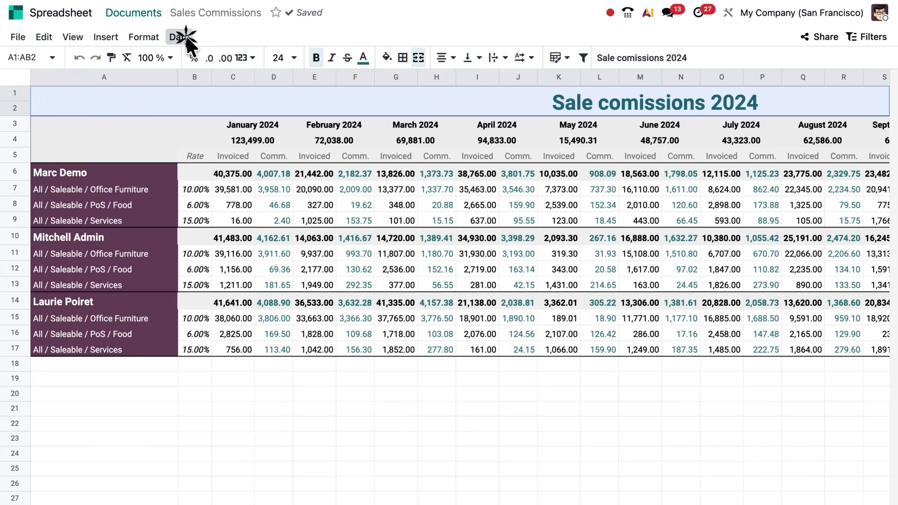
- Examine the column statistics for the February 2024 commission column in the Sales Commissions spreadsheet
{"action": "left_click", "coordinate": [182, 37]}
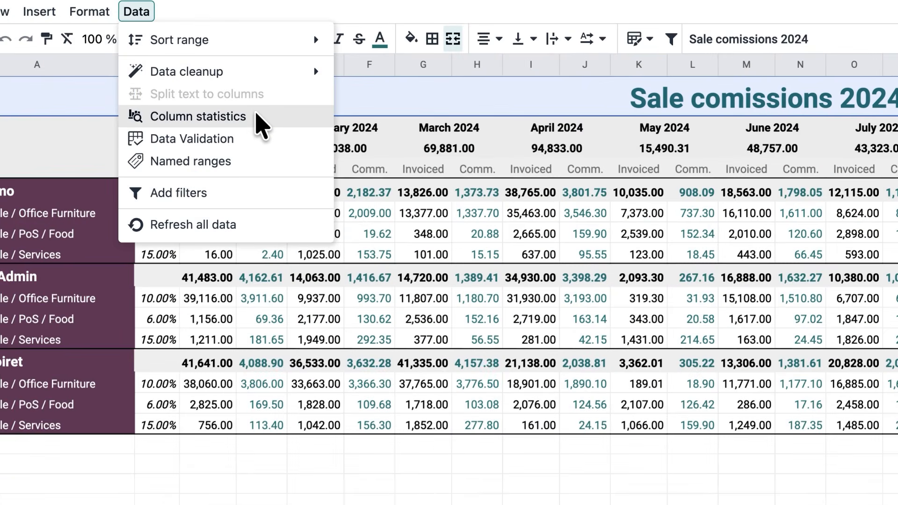
{"action": "left_click", "coordinate": [257, 117]}
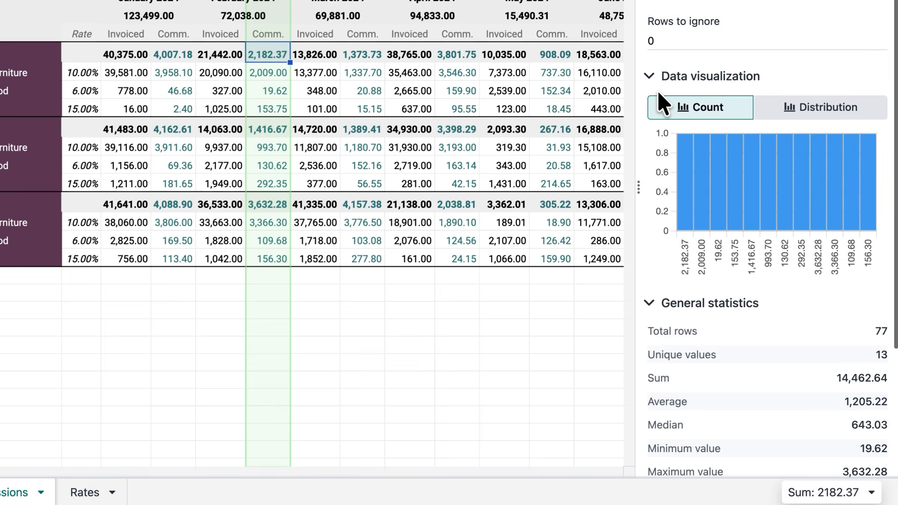
{"action": "scroll", "coordinate": [660, 96], "scroll_direction": "down", "scroll_amount": 4}
{"action": "scroll", "coordinate": [658, 90], "scroll_direction": "up", "scroll_amount": 4}
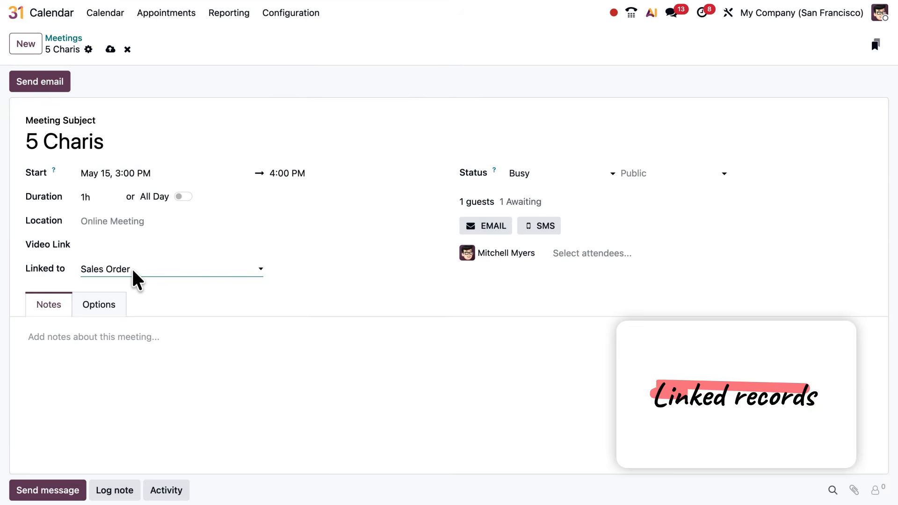
- Link the 5 Charis meeting to the first sales order offered
{"action": "left_click", "coordinate": [509, 270]}
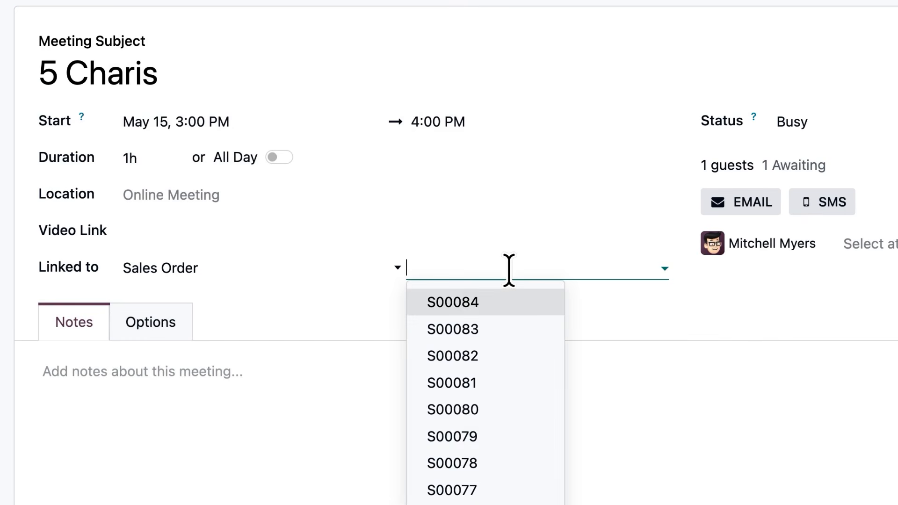
{"action": "left_click", "coordinate": [501, 301]}
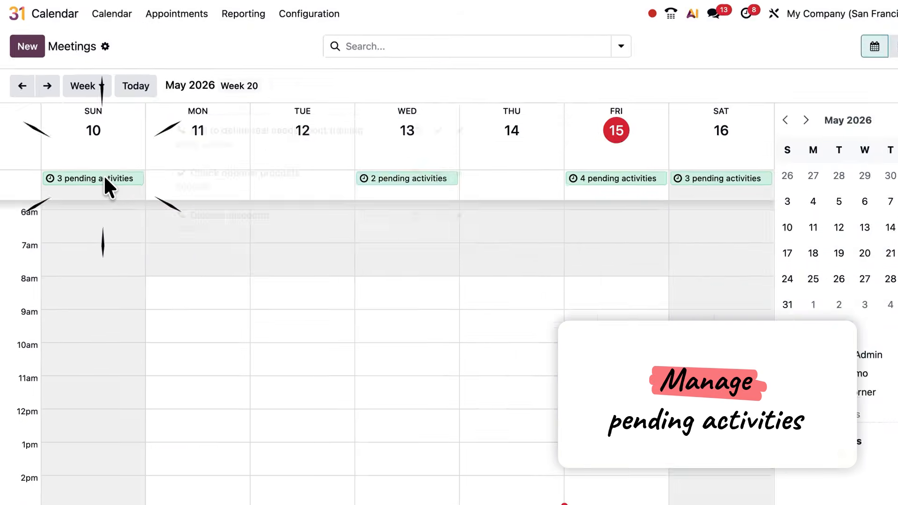
- Open the pending activities for Sunday, May 10 in the calendar
{"action": "left_click", "coordinate": [99, 170]}
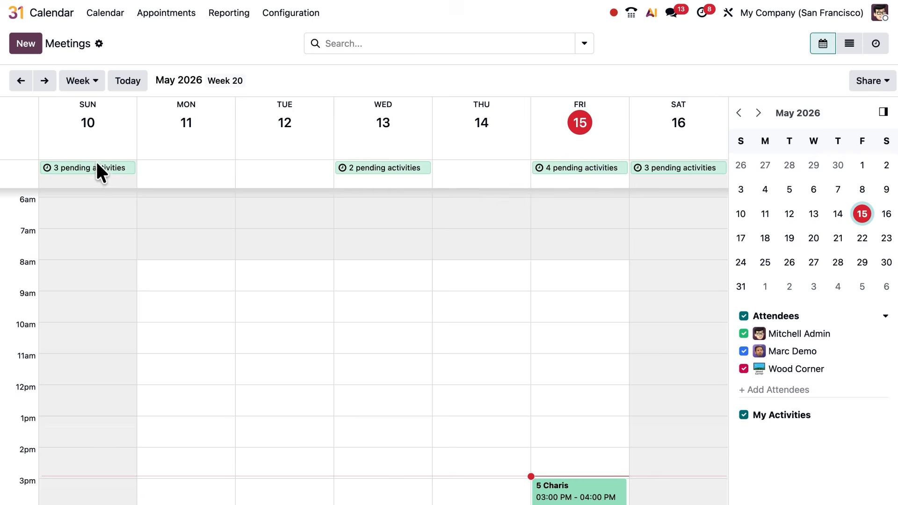
- Create a calendar event titled 2PM meeting on Sunday, May 17 of the following week
{"action": "left_click", "coordinate": [44, 81]}
{"action": "left_click", "coordinate": [112, 117]}
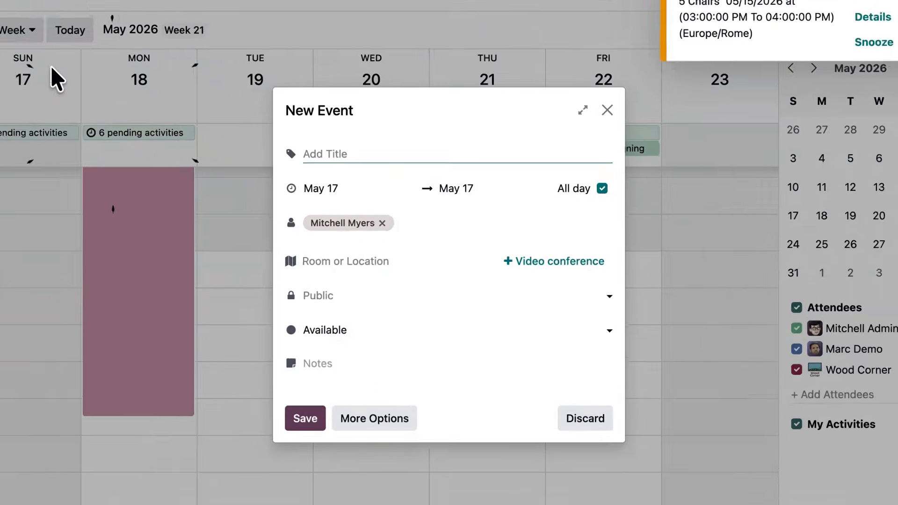
{"action": "type", "text": "2PM meeting"}
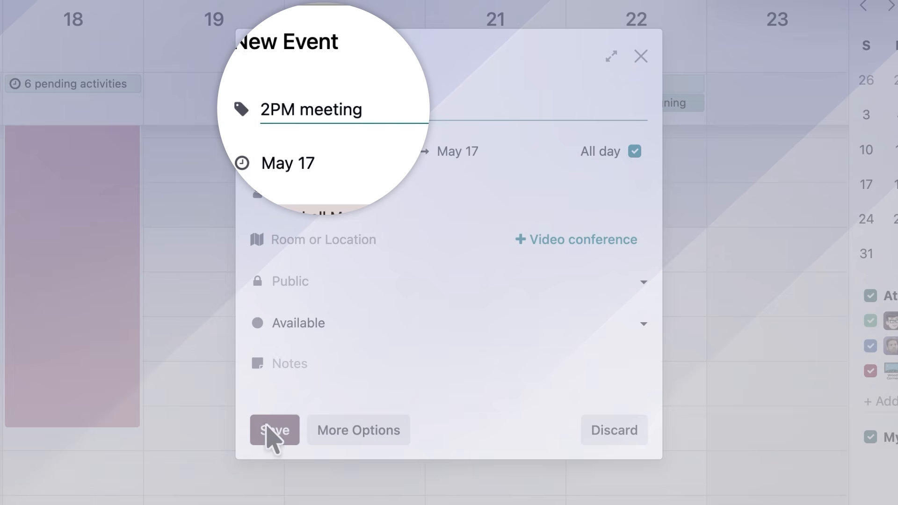
{"action": "left_click", "coordinate": [273, 432]}
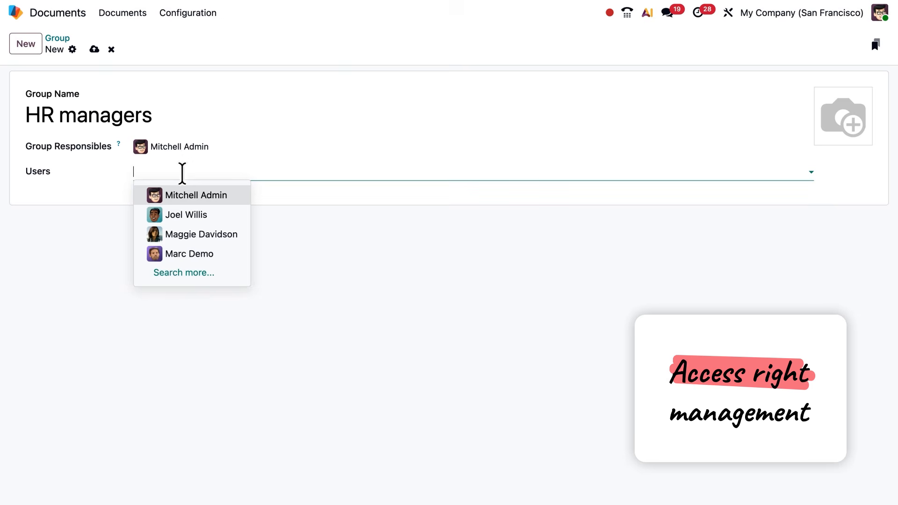
- Add users to the HR managers group from the full user list
{"action": "left_click", "coordinate": [182, 273]}
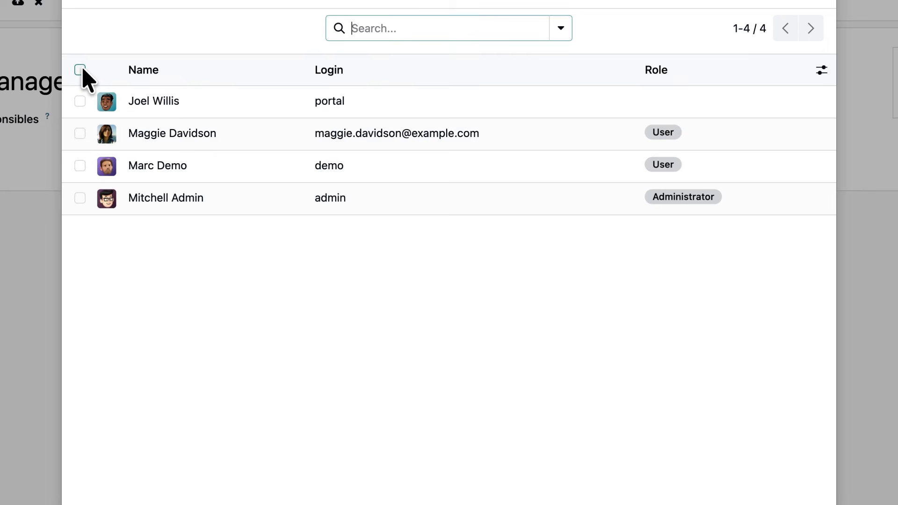
{"action": "left_click", "coordinate": [145, 105]}
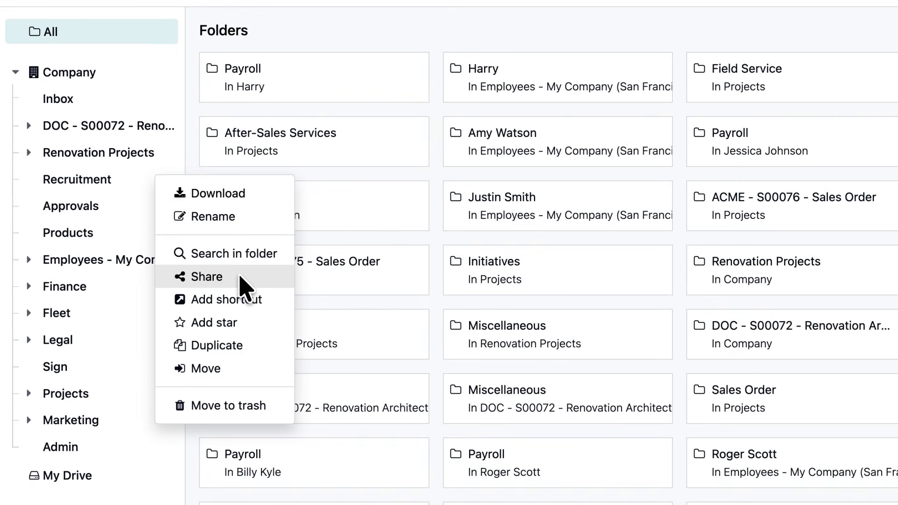
- Share the Renovation Projects folder with the Finance Managers and HR managers groups as Viewer
{"action": "left_click", "coordinate": [242, 286]}
{"action": "left_click", "coordinate": [498, 205]}
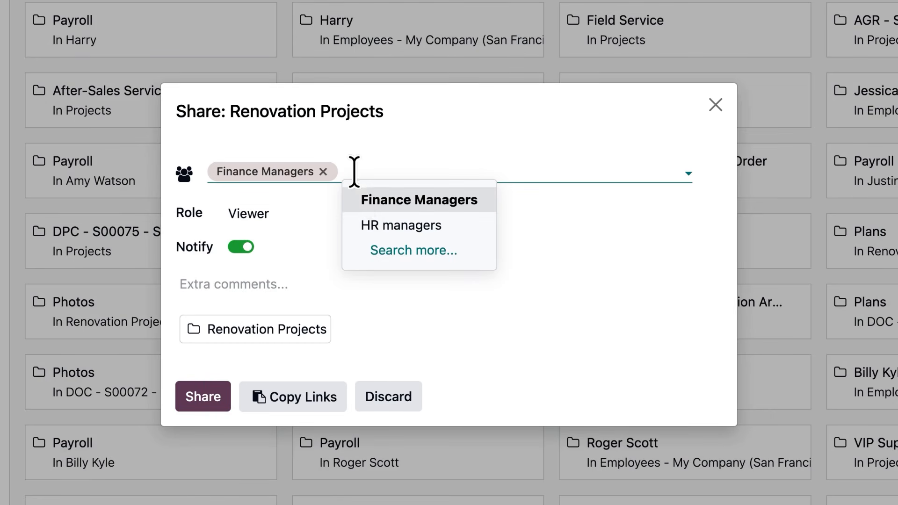
{"action": "left_click", "coordinate": [513, 256]}
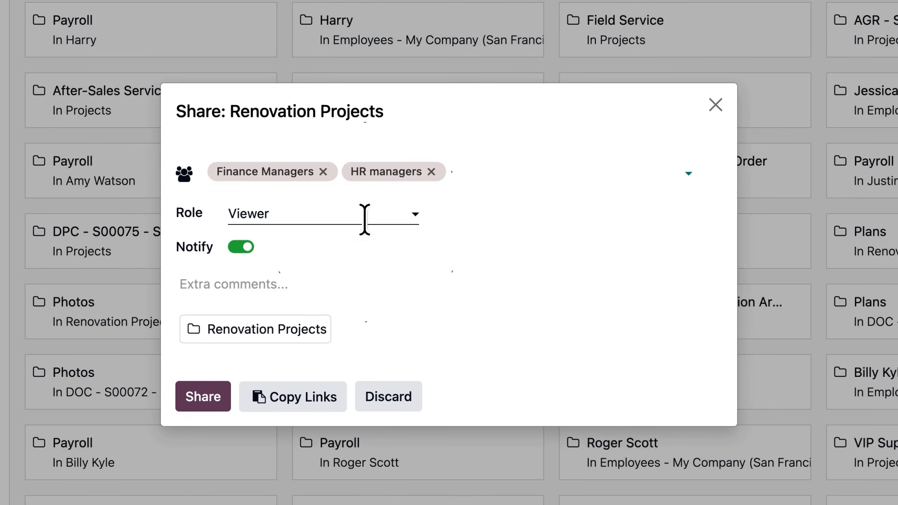
{"action": "left_click", "coordinate": [203, 396]}
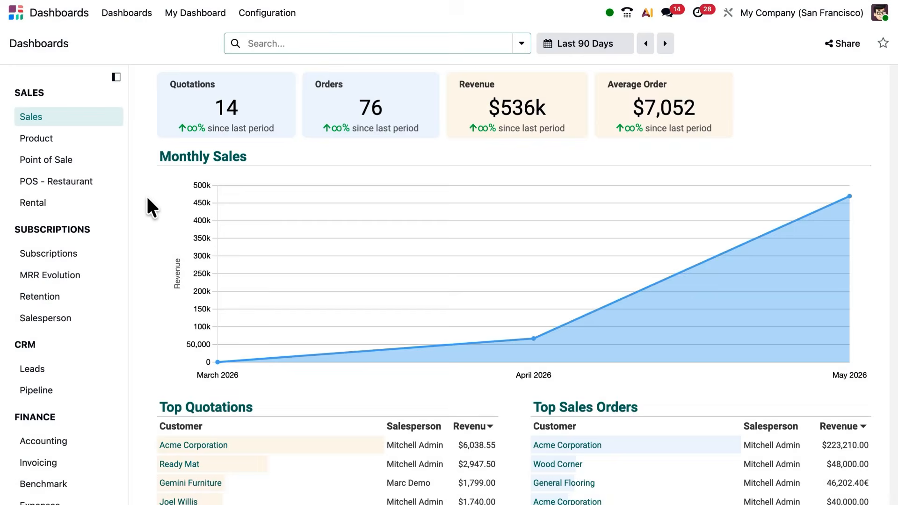
- Change the displayed region of the Top Countries map from World to another region
{"action": "scroll", "coordinate": [148, 205], "scroll_direction": "down", "scroll_amount": 10}
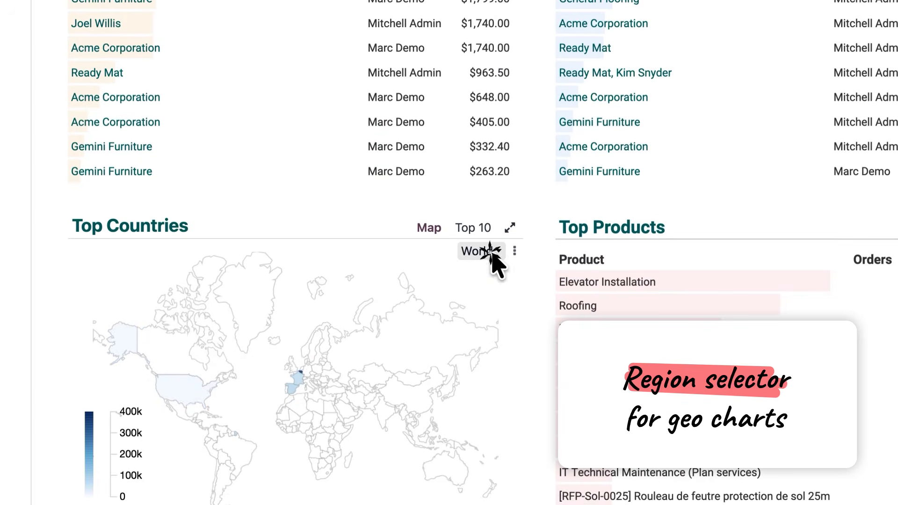
{"action": "left_click", "coordinate": [491, 252]}
{"action": "left_click", "coordinate": [493, 346]}
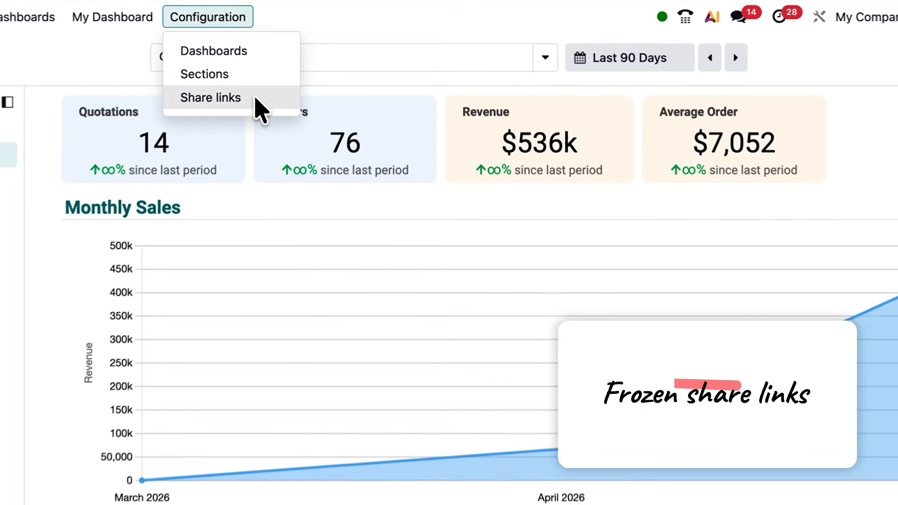
- Rename the eCommerce dashboard's share link to % of retention in the share links list and widen the Name column
{"action": "left_click", "coordinate": [219, 116]}
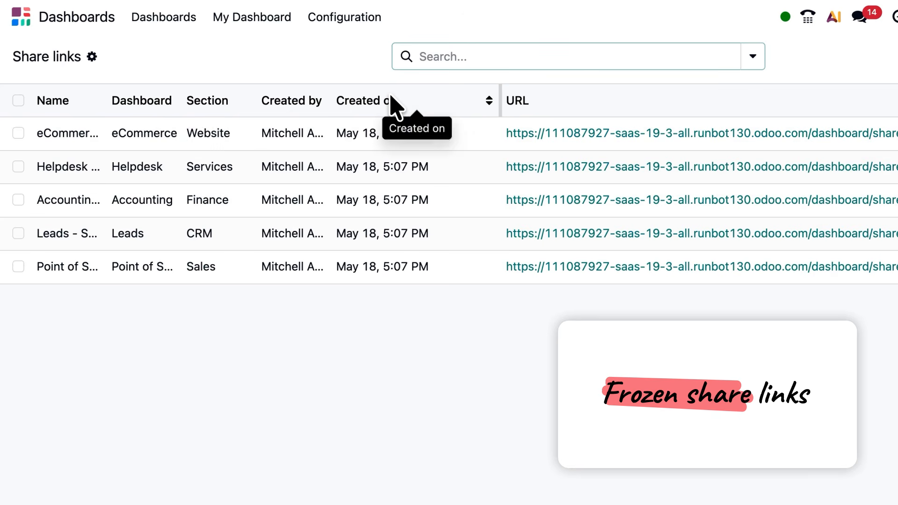
{"action": "left_click", "coordinate": [86, 133]}
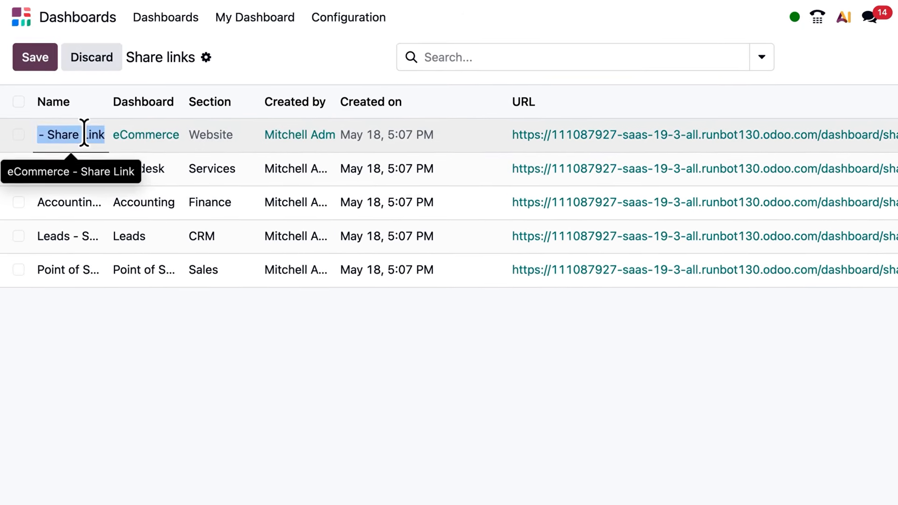
{"action": "type", "text": "% of retention"}
{"action": "key", "text": "Return"}
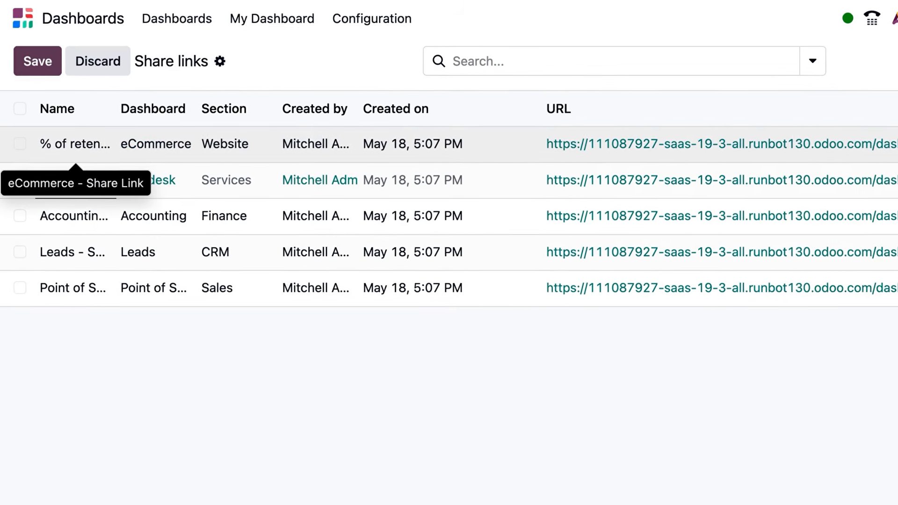
{"action": "key", "text": "Escape"}
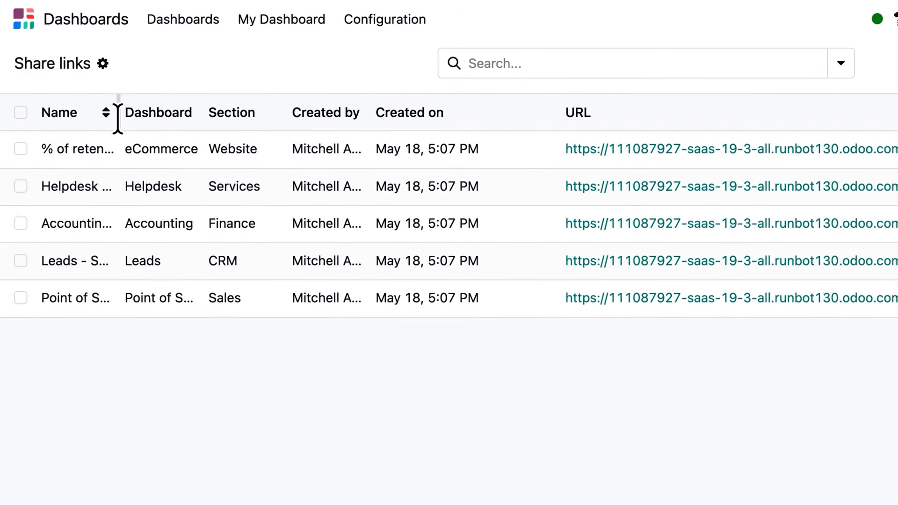
{"action": "left_click_drag", "start_coordinate": [118, 117], "coordinate": [238, 118]}
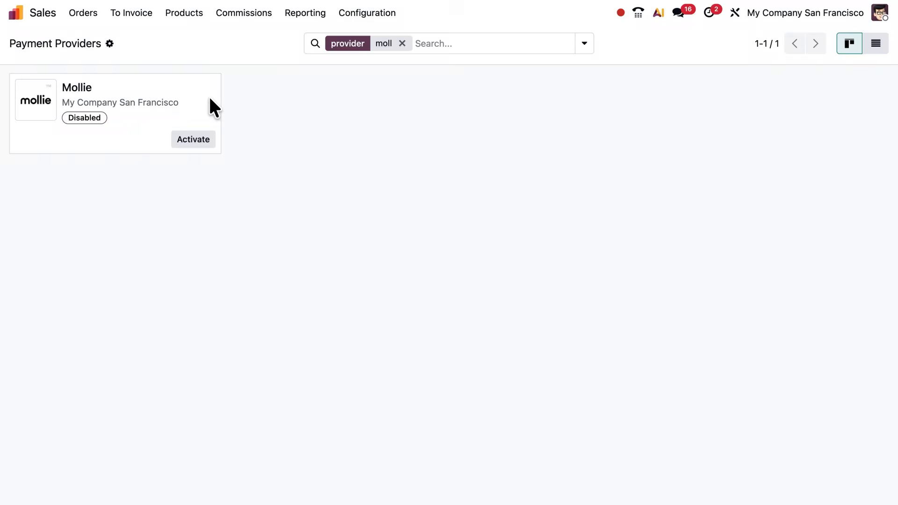
- Open the Mollie payment provider's configuration record in Sales
{"action": "left_click", "coordinate": [209, 103]}
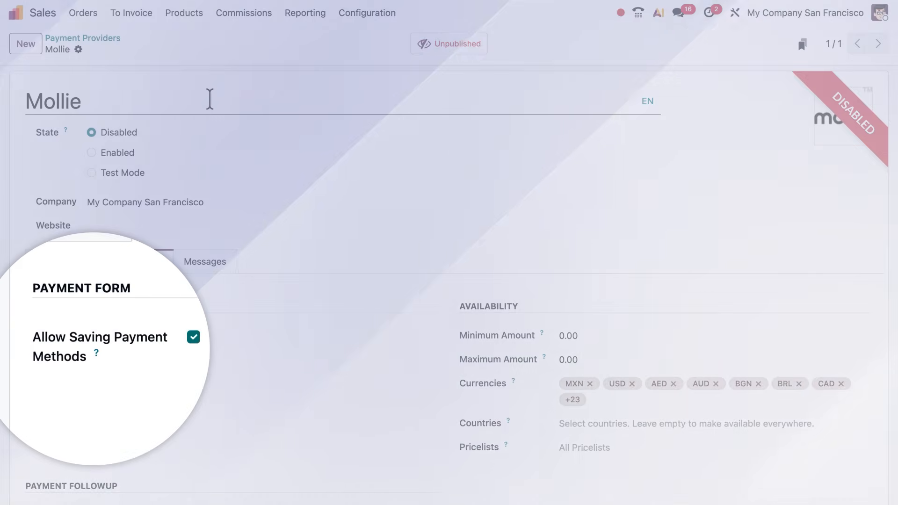